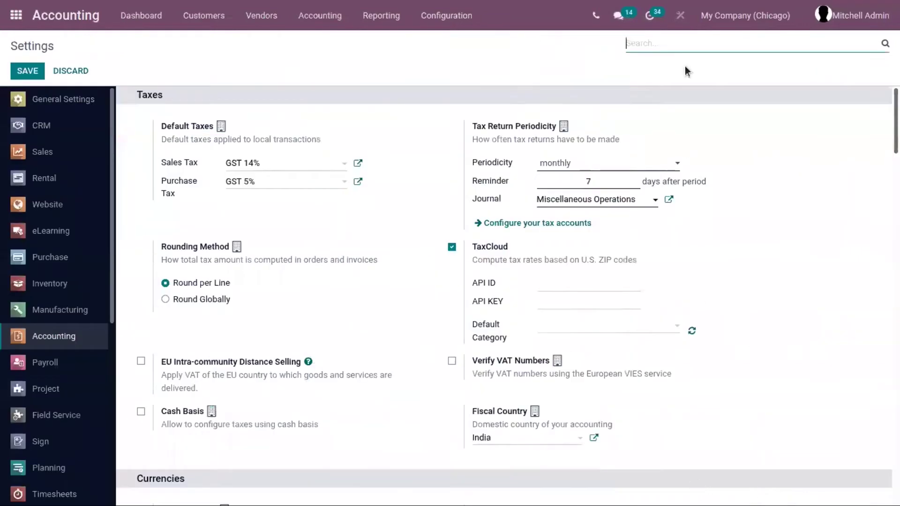
Filter Settings by 'defaul' and scroll to Accounting's Default Terms & Conditions option
text(defa)
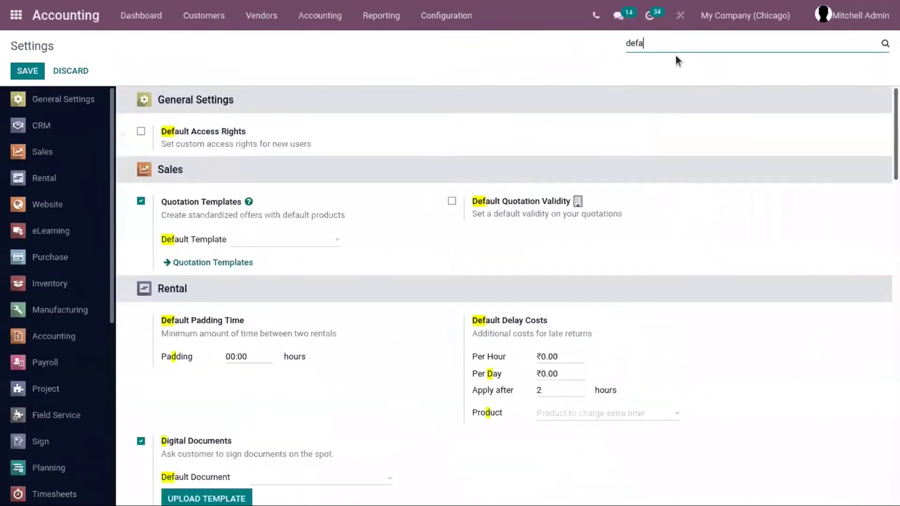
text(ul)
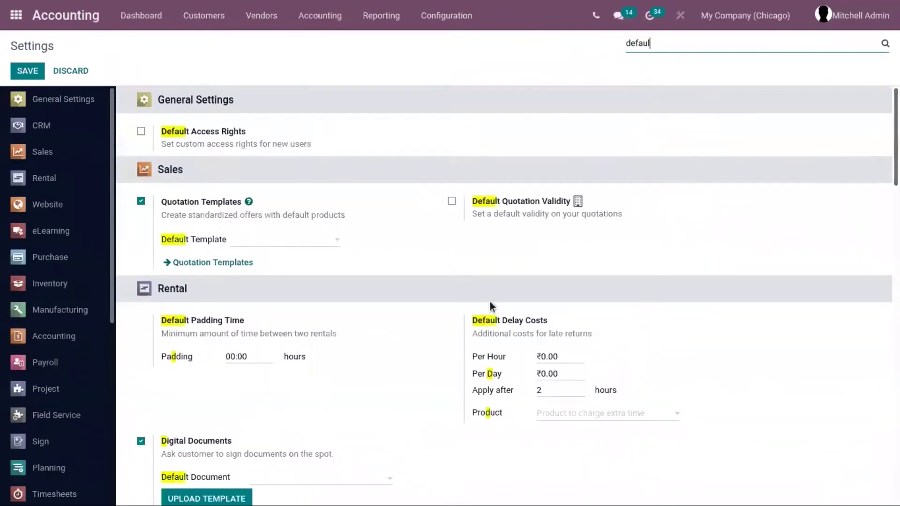
scroll(490, 300, down, 3)
scroll(492, 299, up, 3)
scroll(511, 305, down, 8)
scroll(516, 317, down, 7)
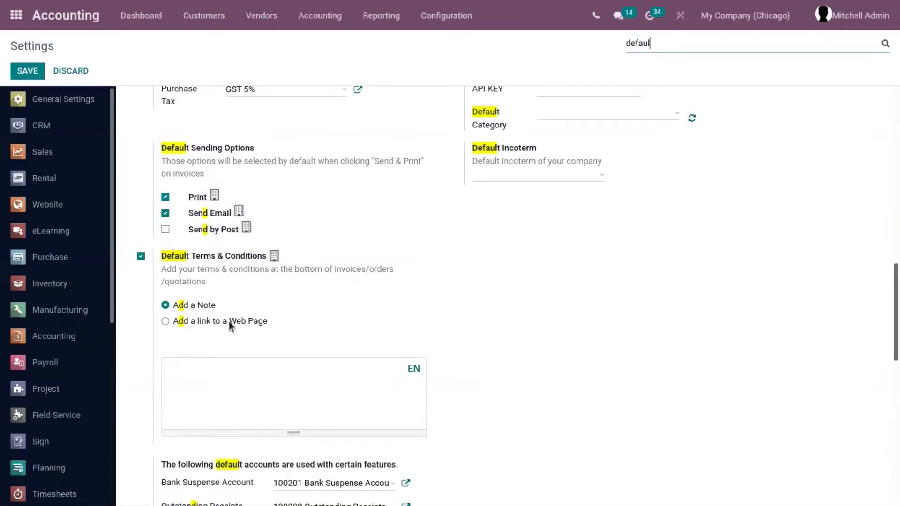
scroll(224, 305, down, 3)
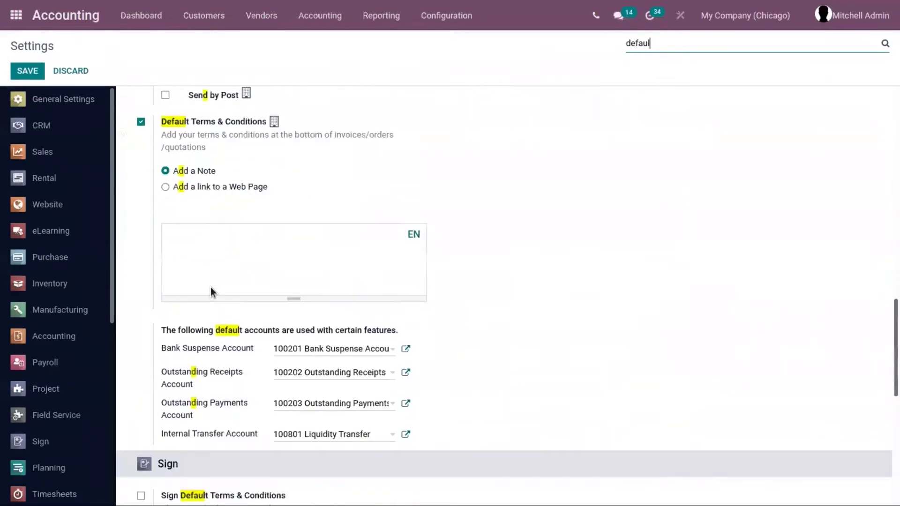
Switch Default Terms & Conditions to 'Add a link to a Web Page' and save the settings
click(209, 188)
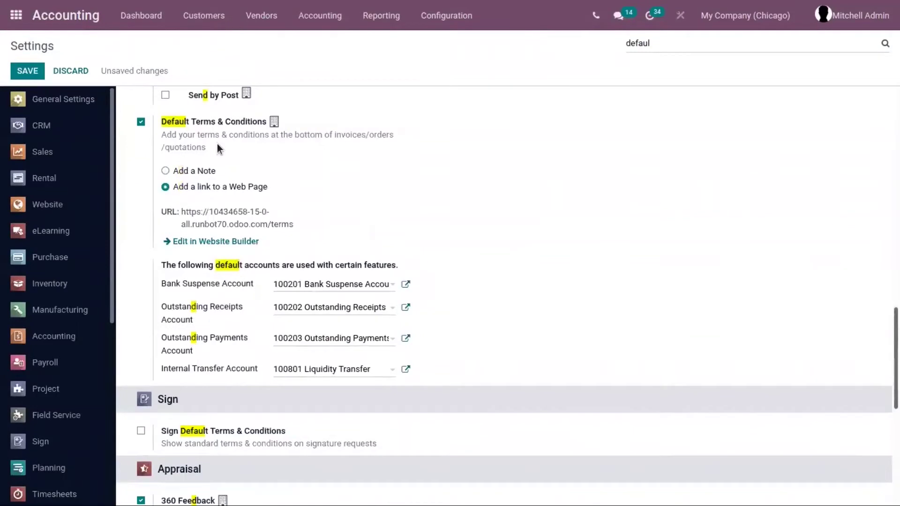
drag(296, 225, 220, 224)
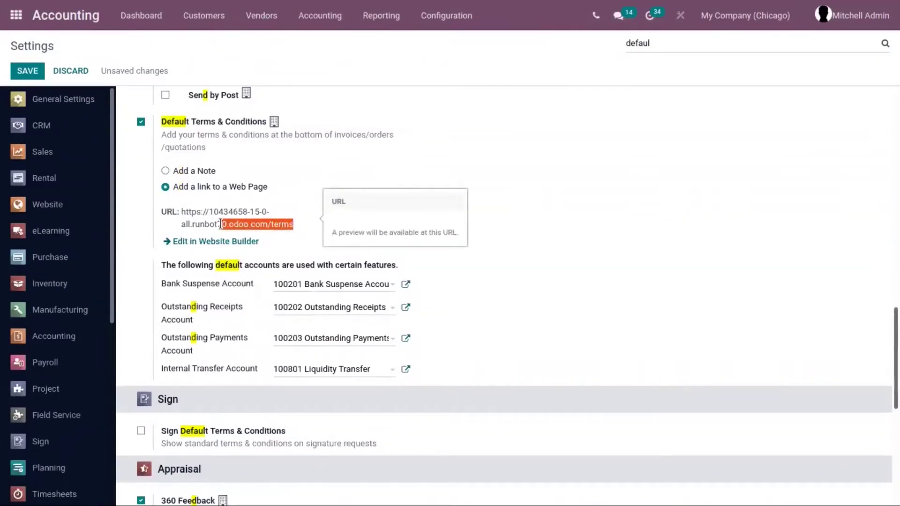
drag(221, 224, 157, 198)
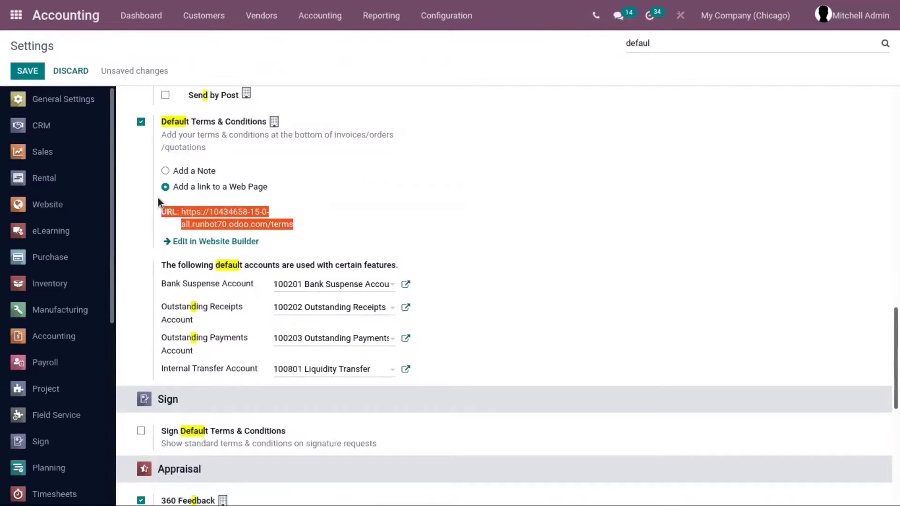
click(183, 204)
click(207, 171)
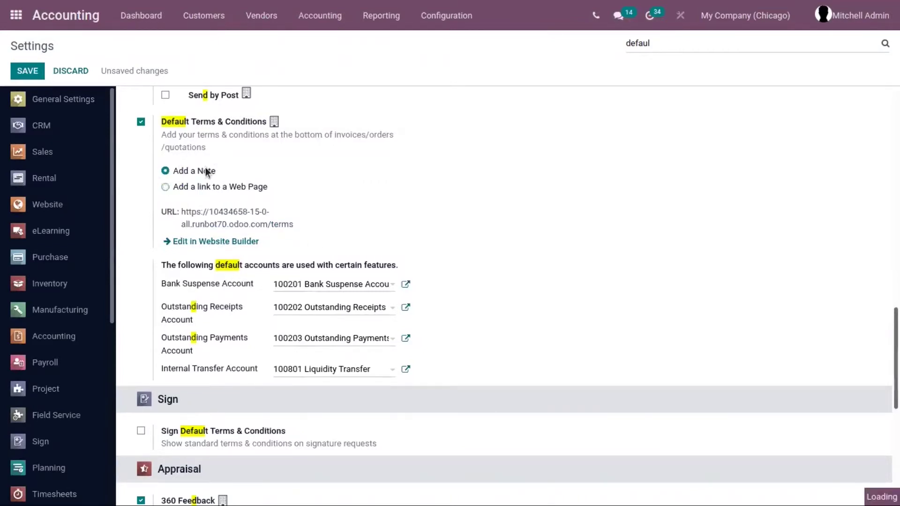
click(215, 187)
click(21, 73)
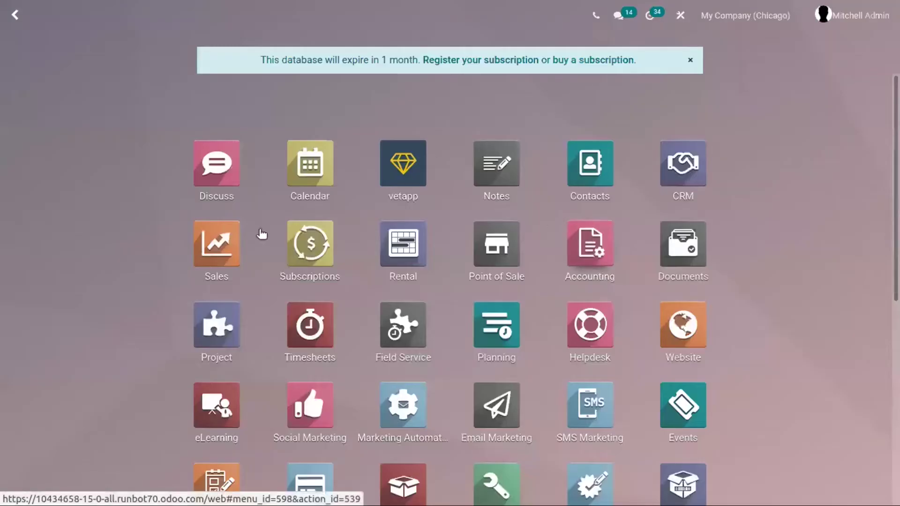
Create a new Sales quotation and check its prefilled Terms & Conditions web page link
click(204, 245)
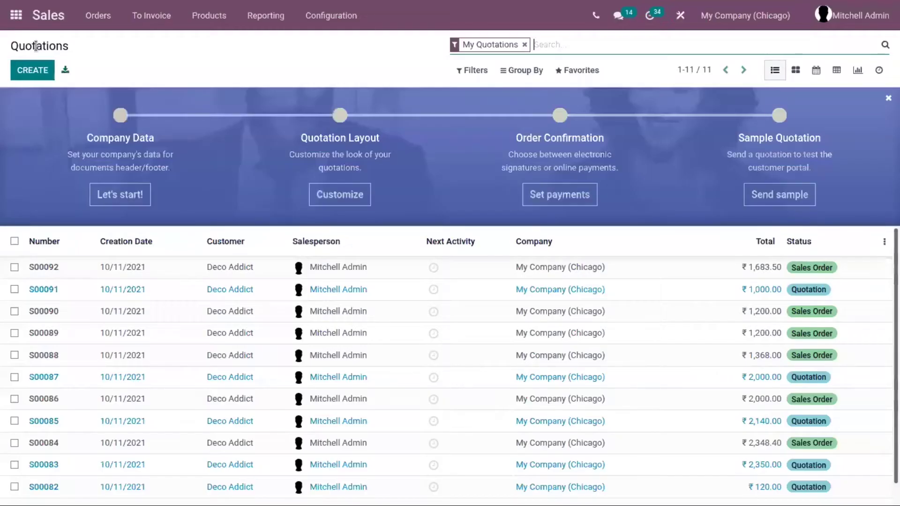
click(34, 71)
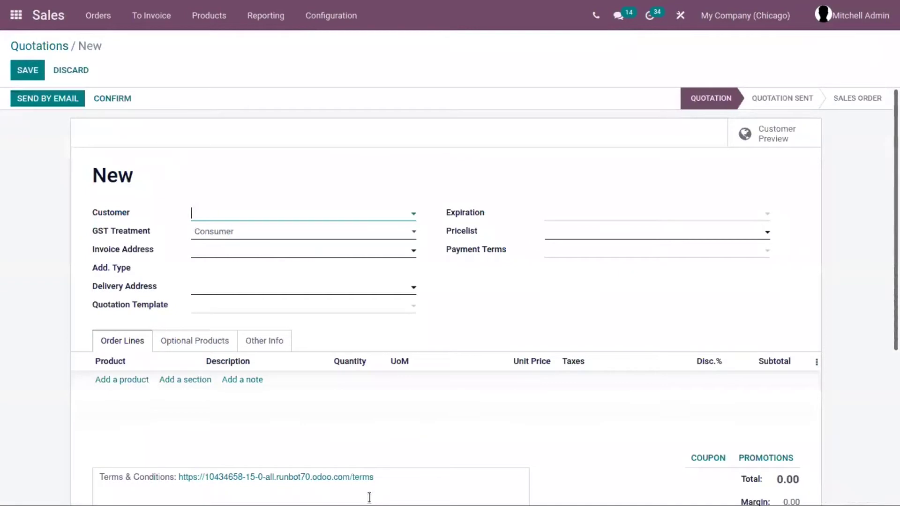
scroll(257, 416, down, 3)
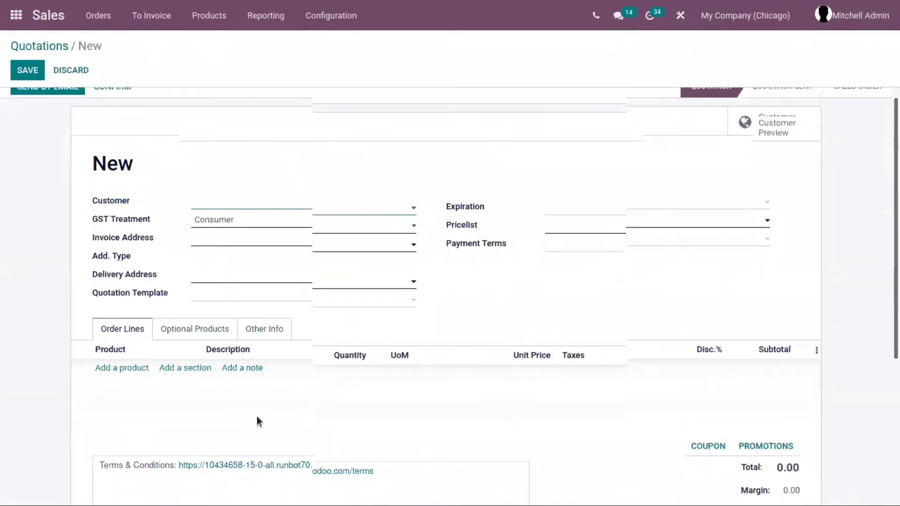
drag(388, 343, 178, 345)
click(404, 346)
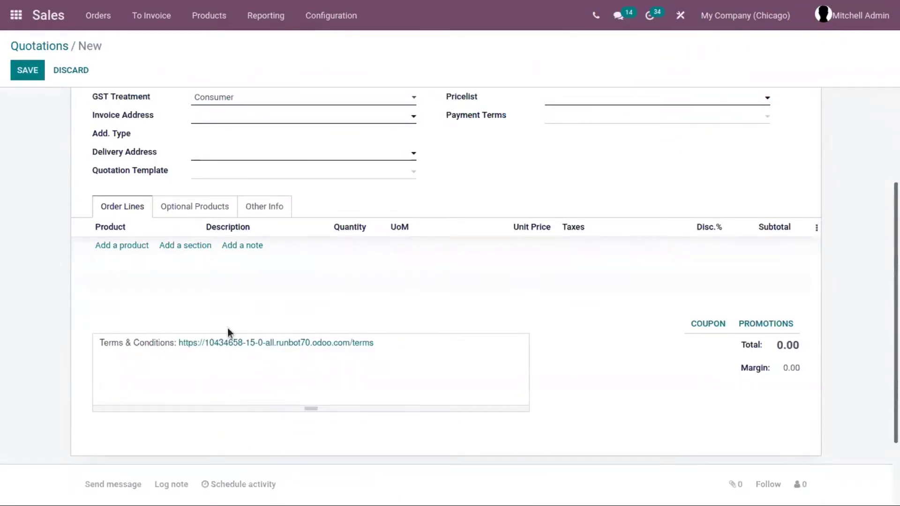
scroll(228, 332, up, 3)
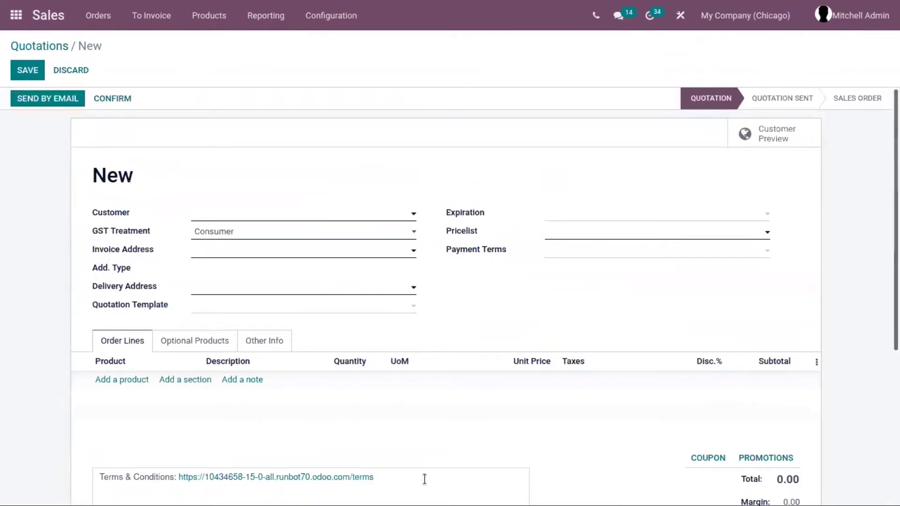
scroll(424, 479, down, 5)
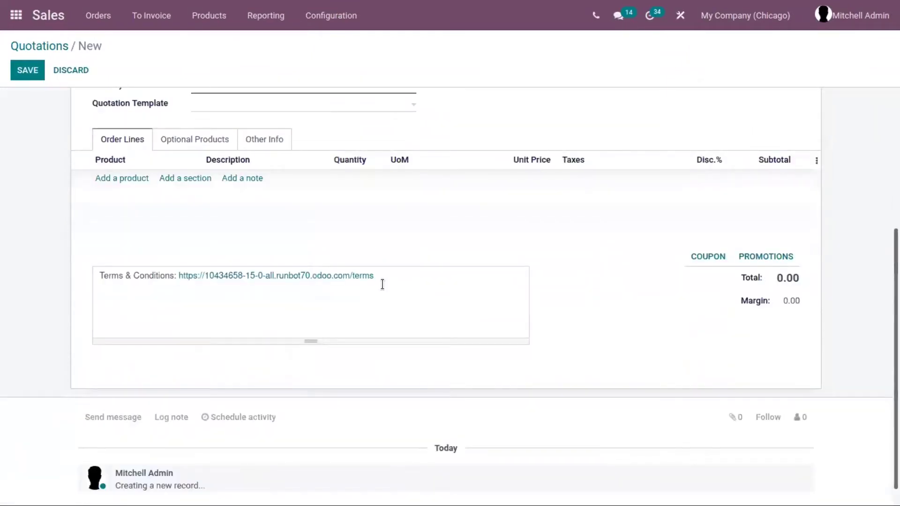
Paste the 'Prices and Taxes:' terms text below the quotation's Terms & Conditions link
click(382, 284)
scroll(131, 162, up, 5)
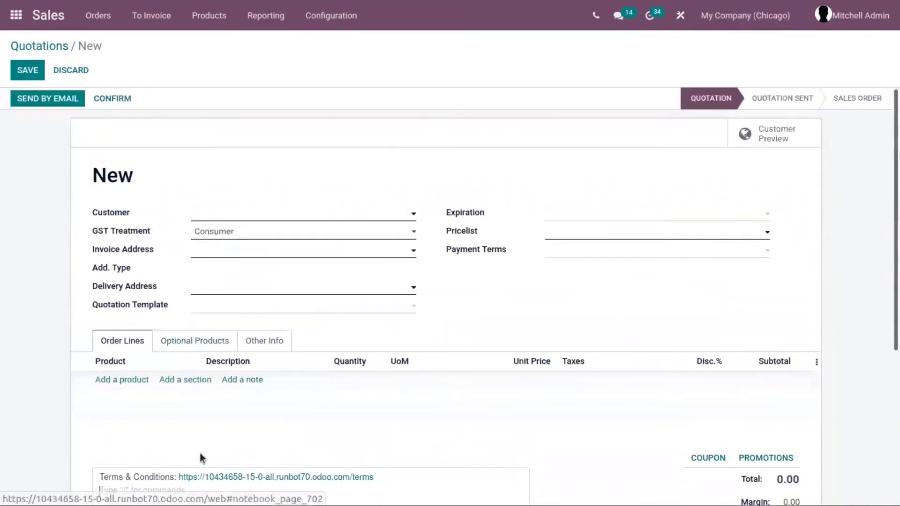
scroll(229, 469, down, 3)
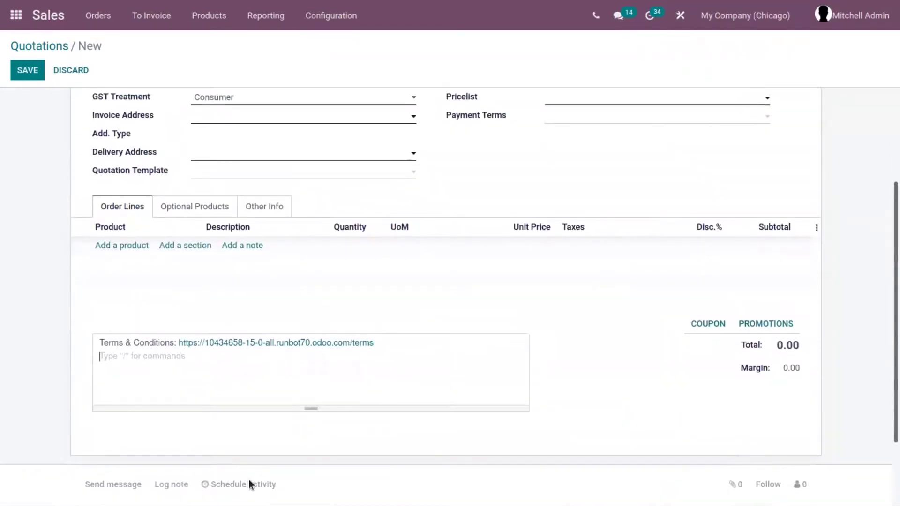
key(ctrl+v)
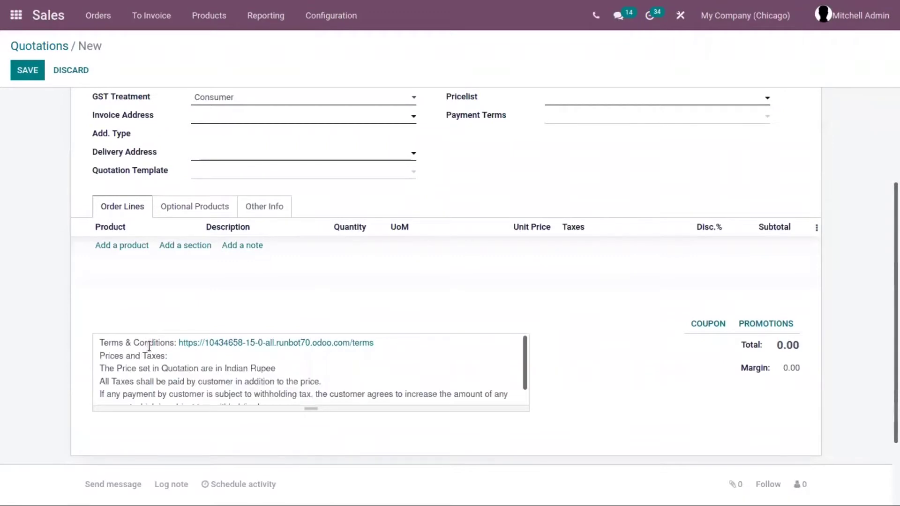
scroll(261, 363, down, 1)
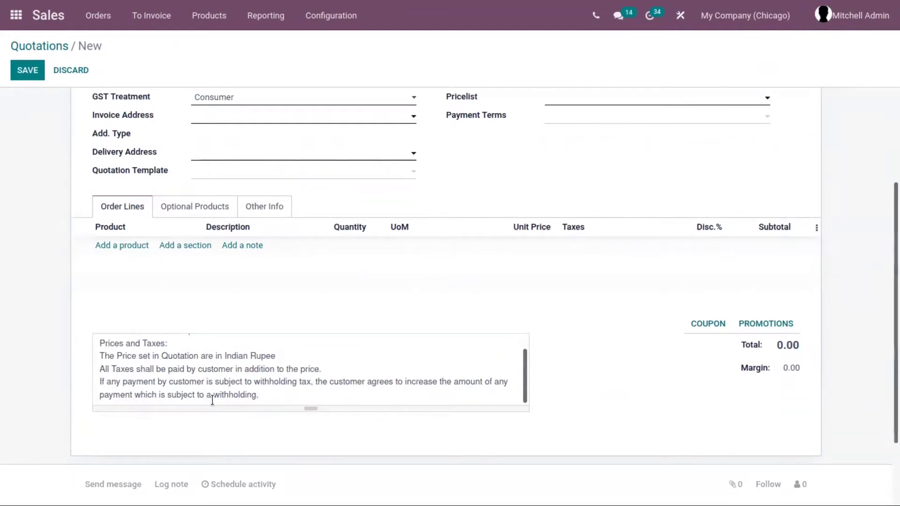
scroll(347, 385, up, 1)
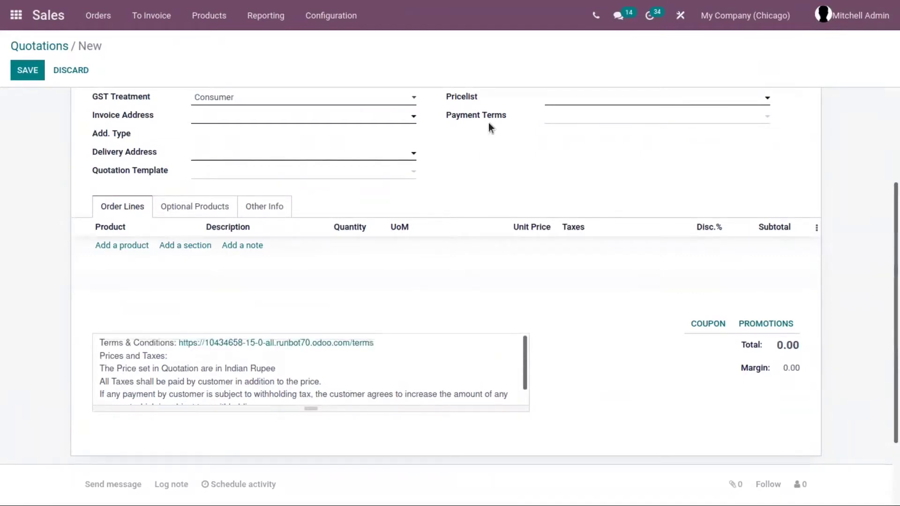
Choose the Default INR pricelist, add a Book Shelf product line, and attempt to save
click(545, 103)
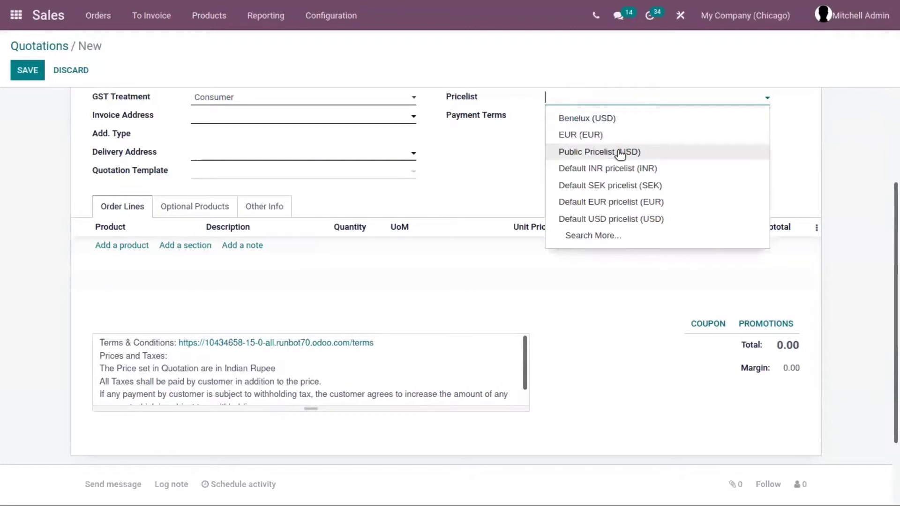
click(621, 168)
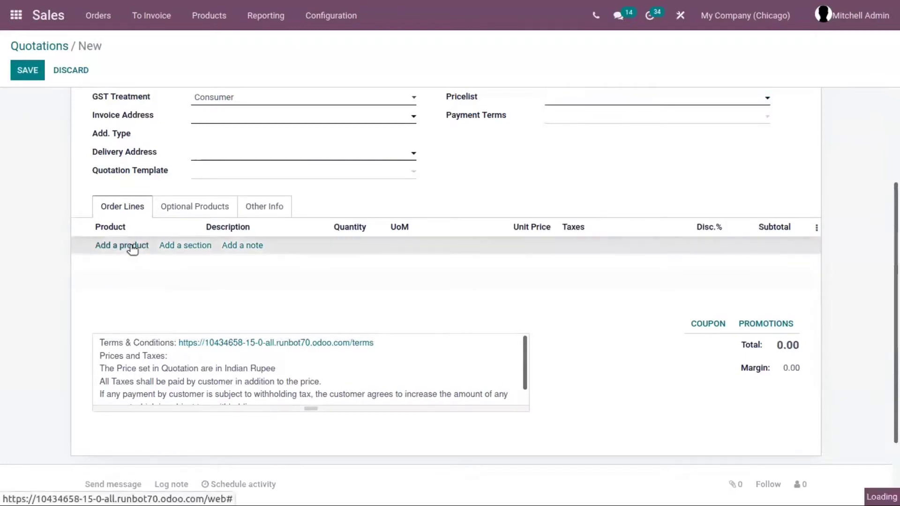
click(134, 251)
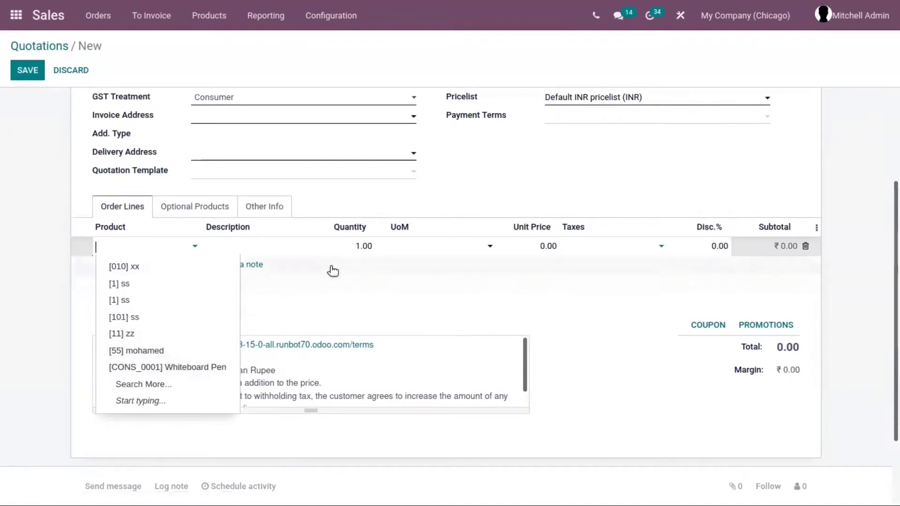
text(bo)
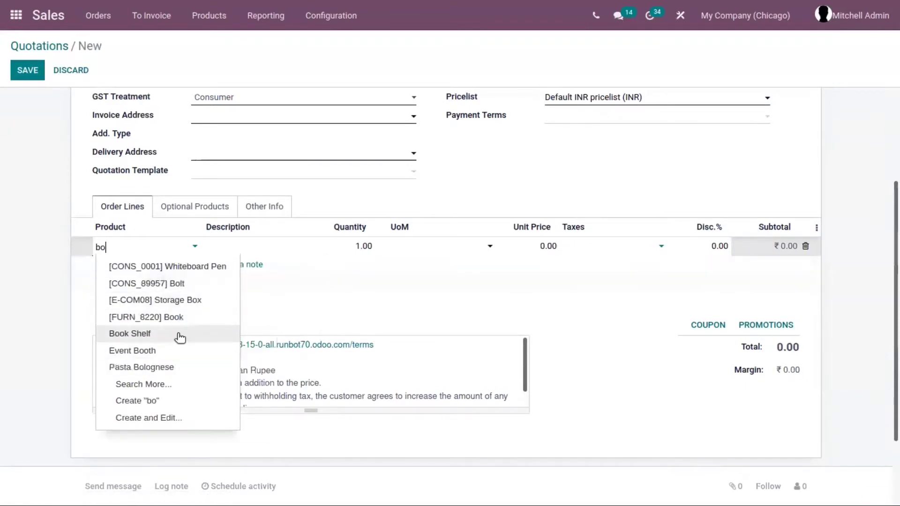
click(128, 246)
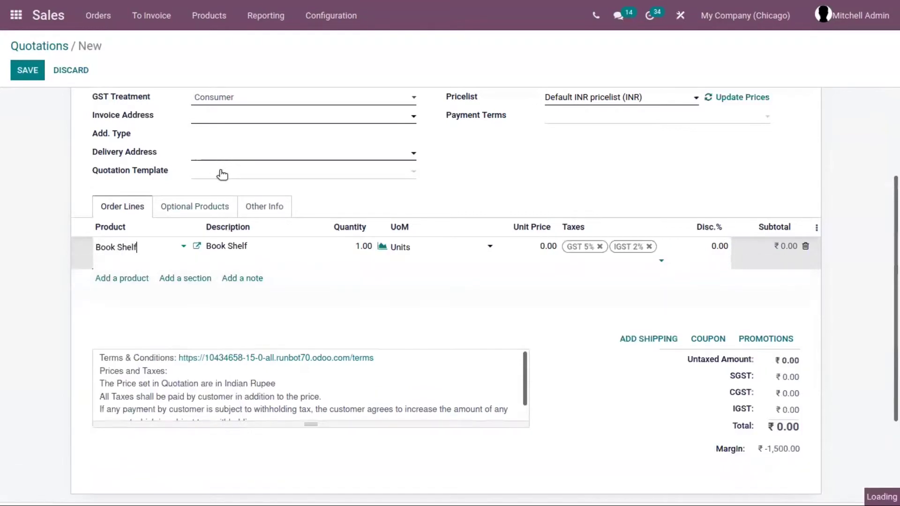
scroll(183, 138, up, 3)
click(109, 100)
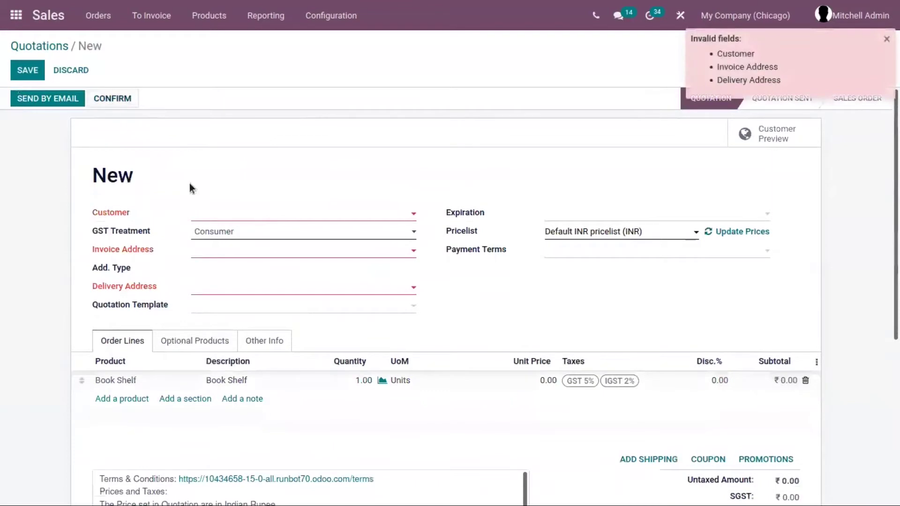
Set Deco Addict as customer, confirm the sales order, and begin creating its invoice
click(257, 214)
key(Escape)
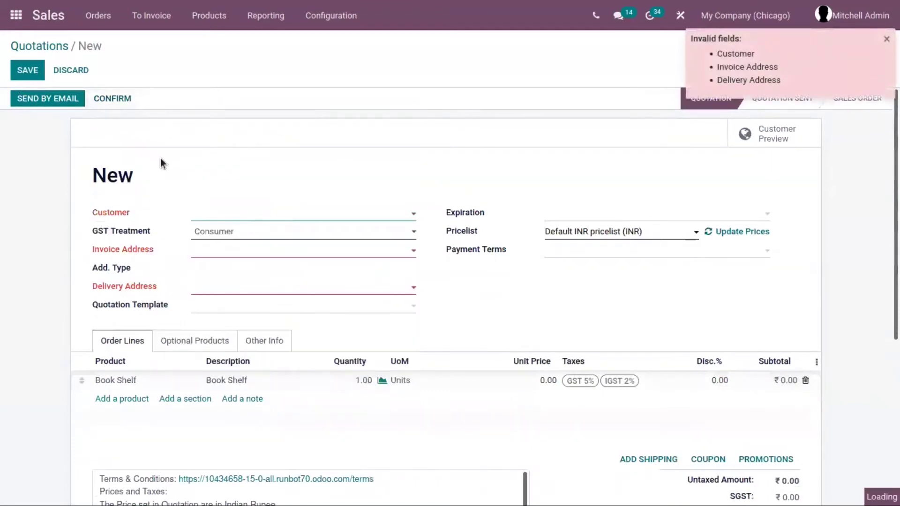
click(114, 98)
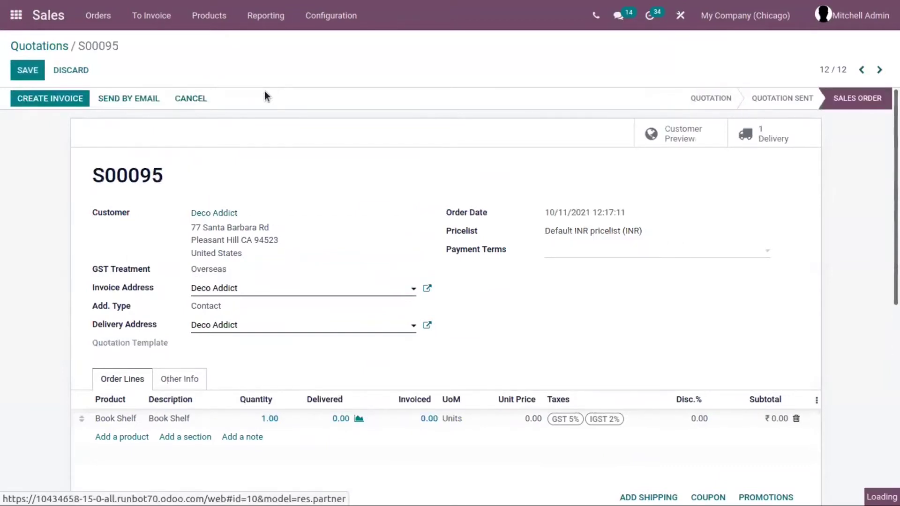
click(80, 106)
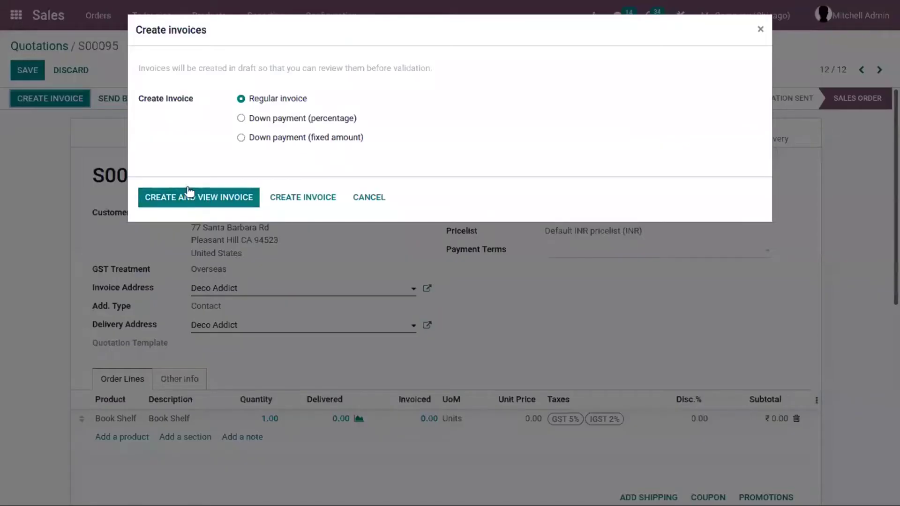
Create a regular invoice from the sales order and open the resulting draft invoice
click(190, 195)
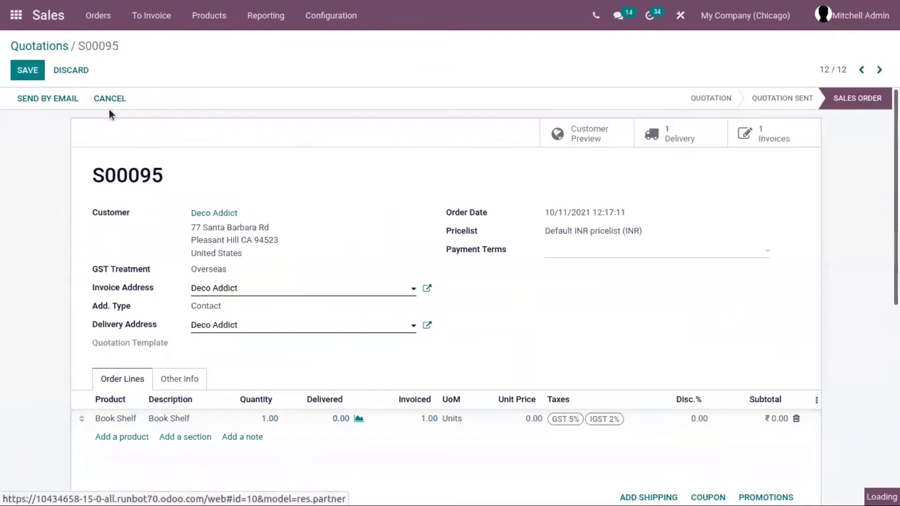
click(731, 132)
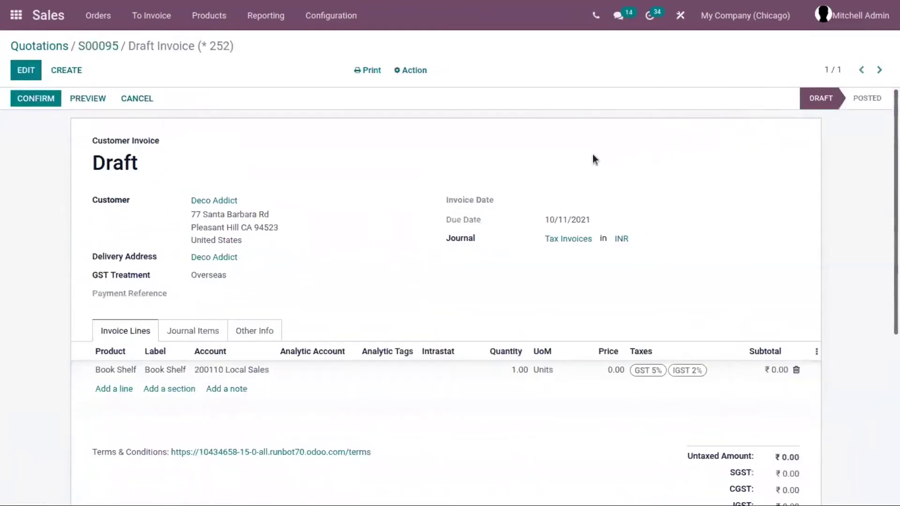
scroll(305, 373, down, 3)
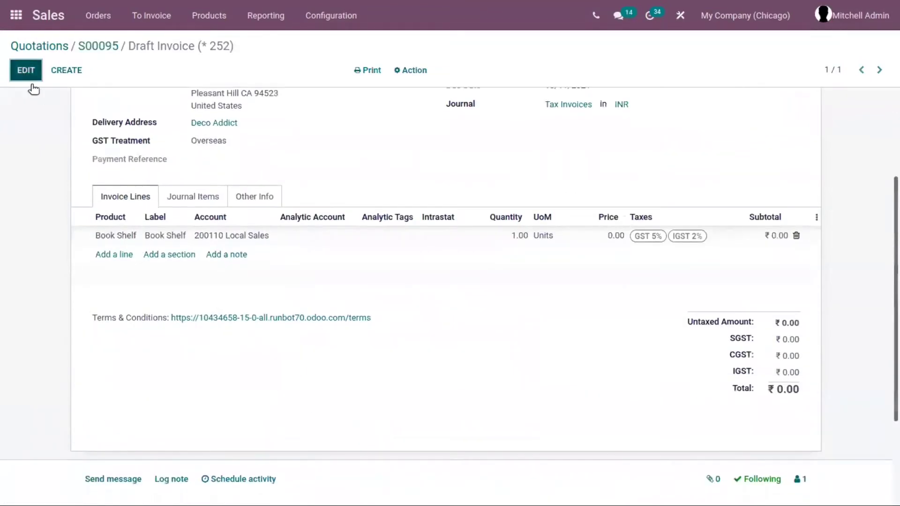
Try adding a line under the invoice's Terms & Conditions link, then discard the edit
click(26, 70)
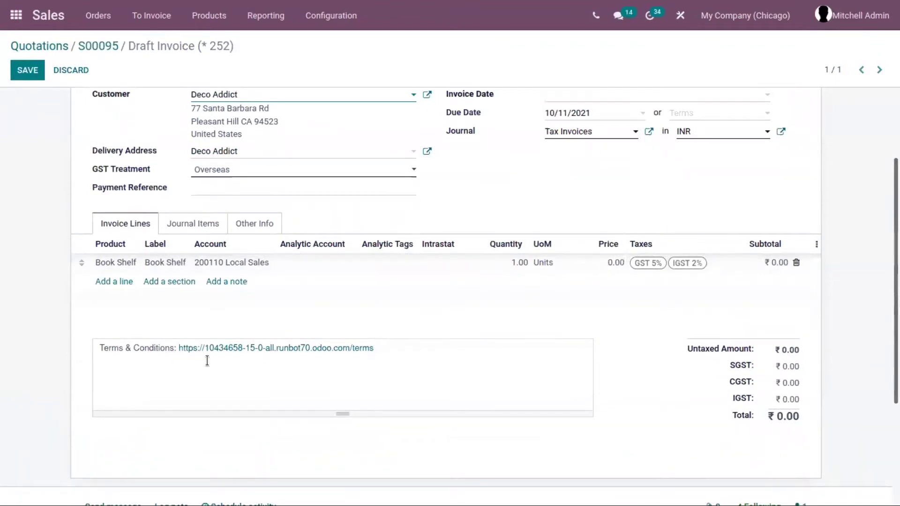
click(395, 351)
triple_click(316, 343)
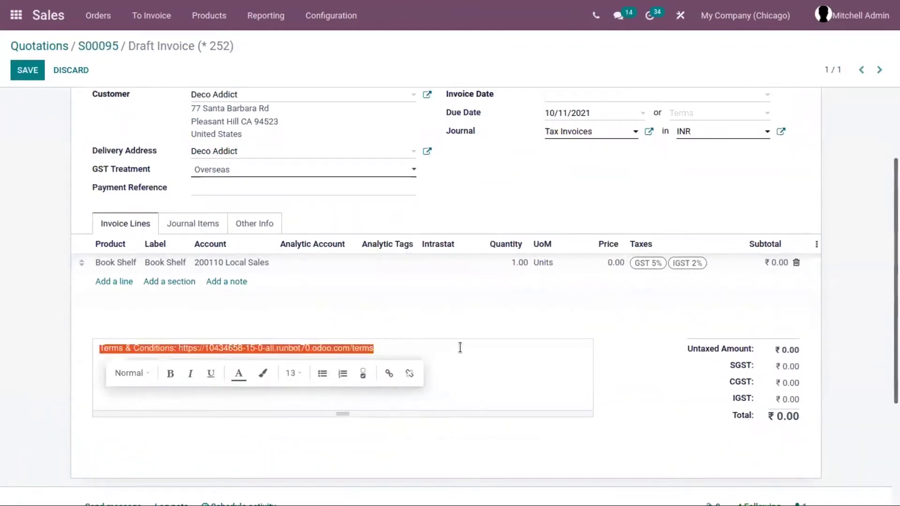
click(407, 362)
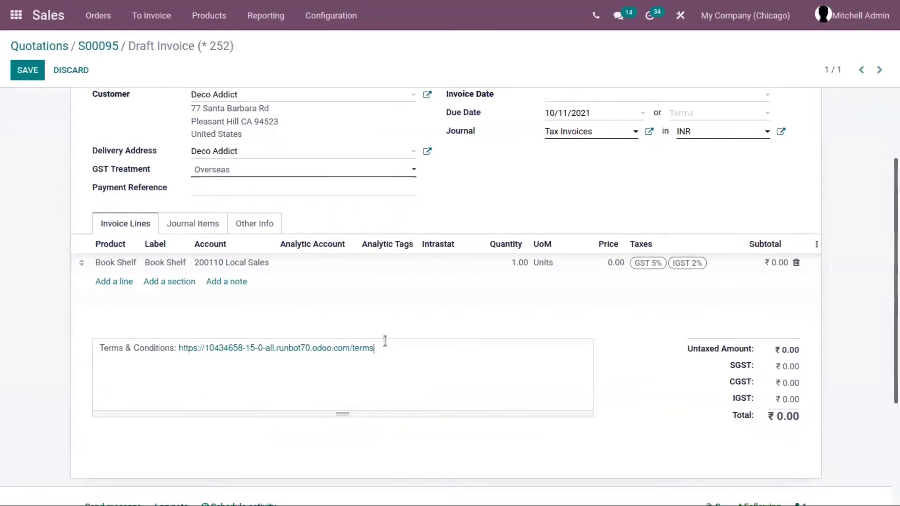
key(Return)
text(ff)
drag(343, 414, 353, 443)
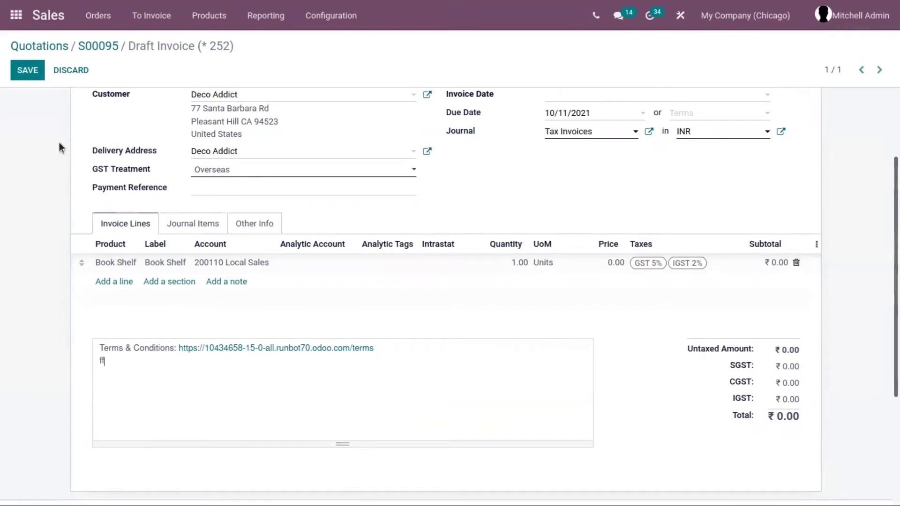
click(65, 70)
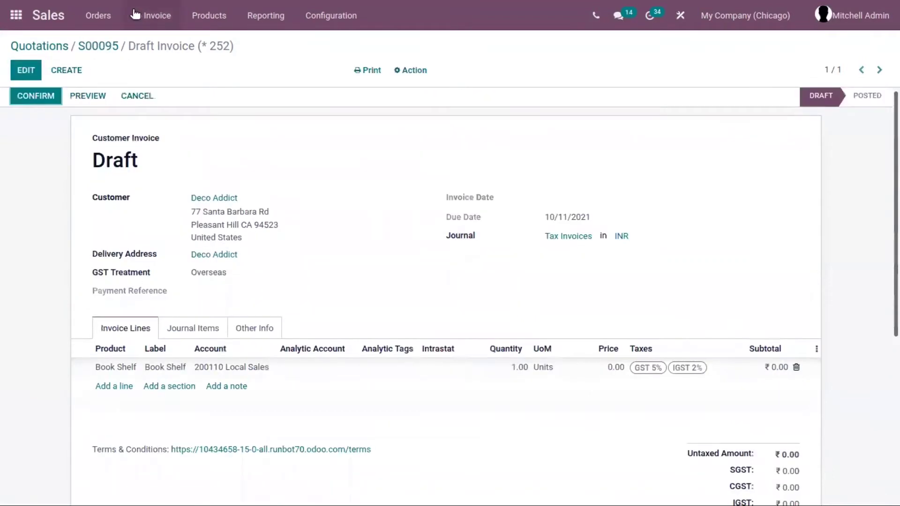
Go to Sales Configuration > Quotation Templates
click(98, 15)
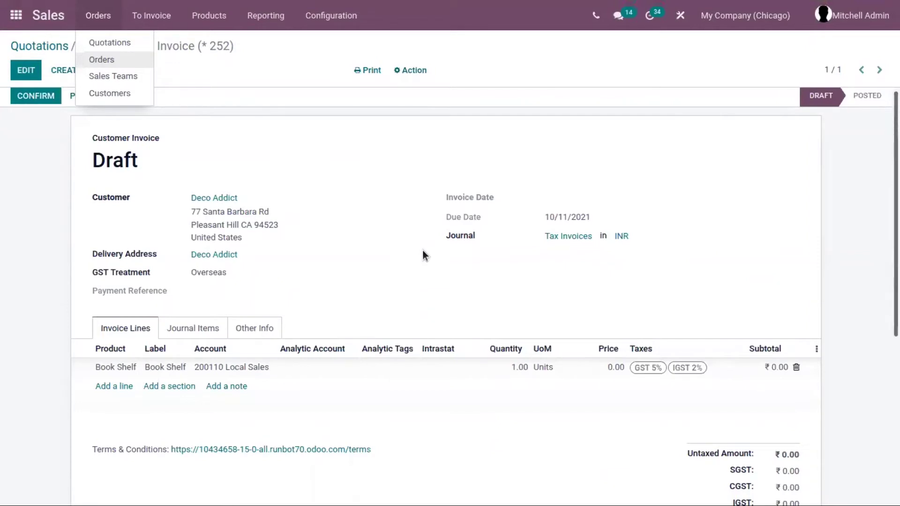
click(331, 15)
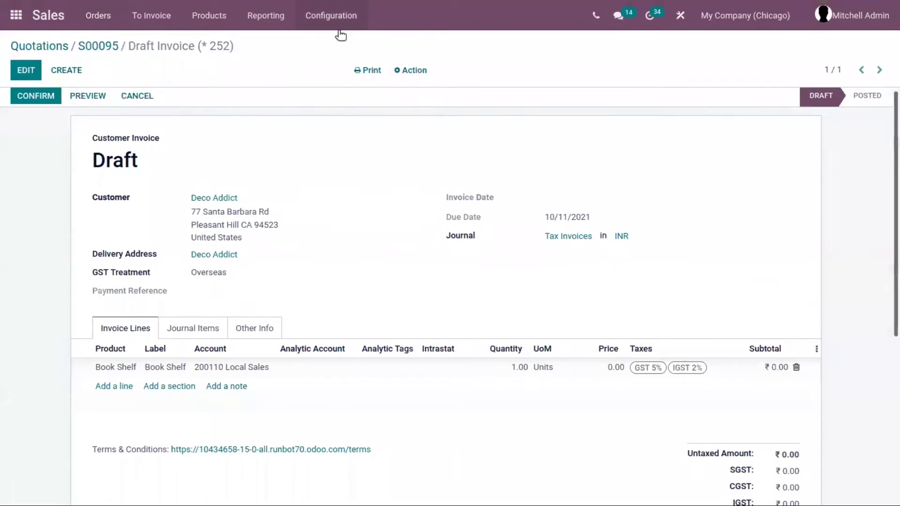
click(330, 19)
click(360, 94)
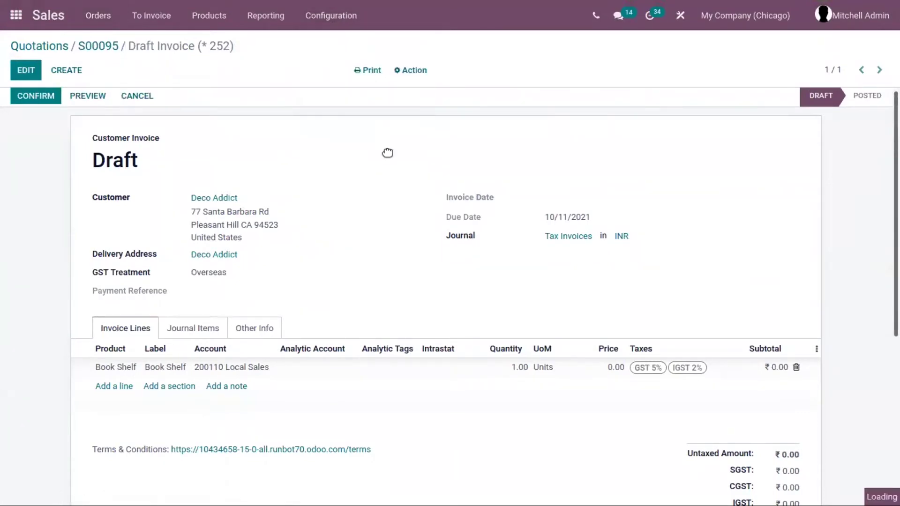
Edit the 4 Person Desk template, choosing 'Sales Order: Send by email' as Confirmation Mail
click(56, 128)
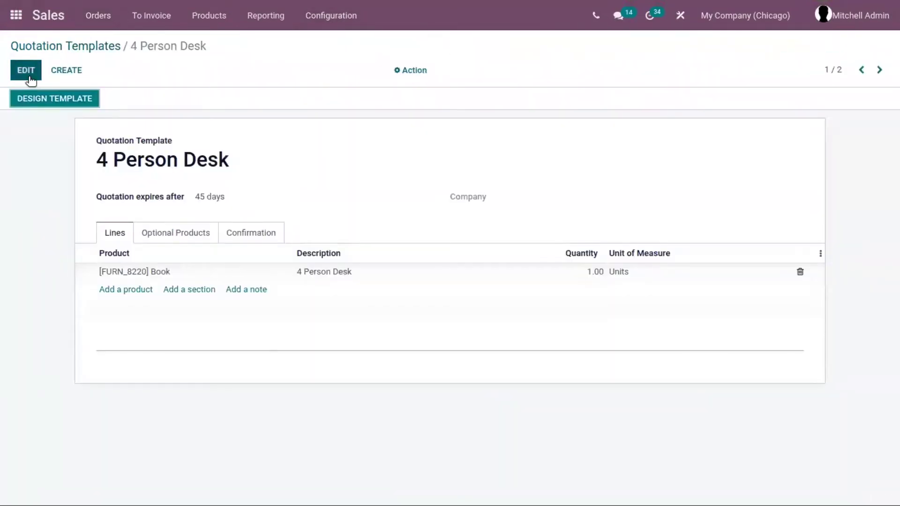
click(27, 75)
click(198, 373)
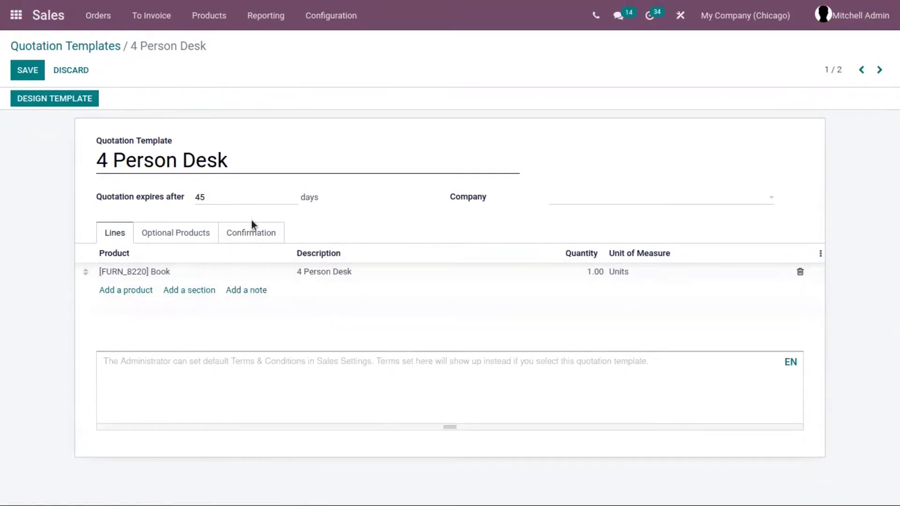
click(270, 234)
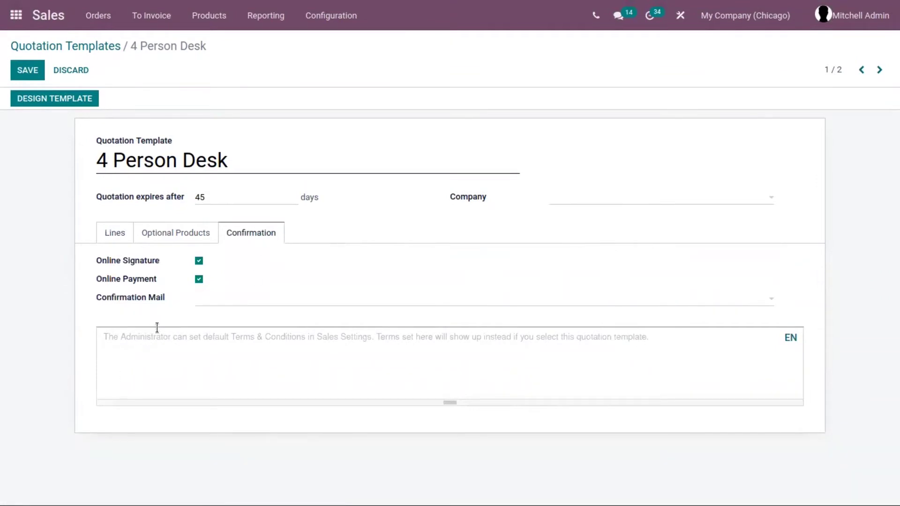
click(202, 299)
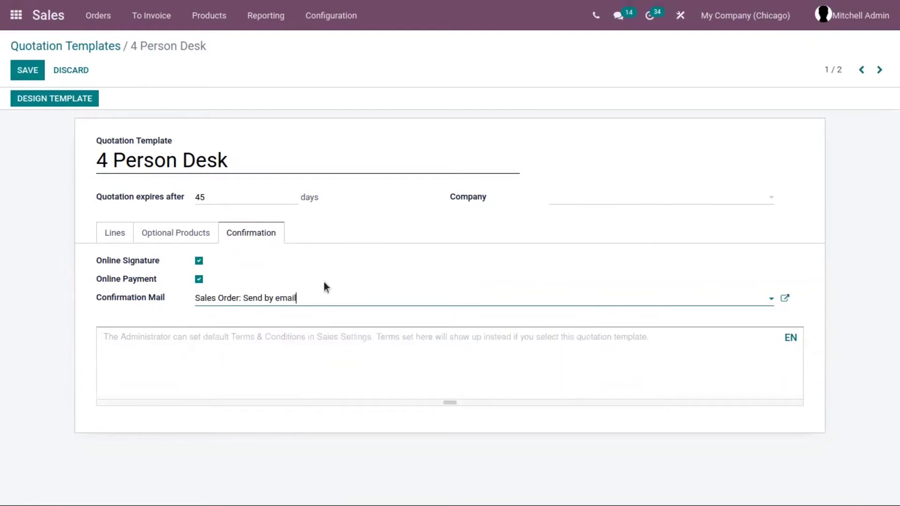
click(786, 300)
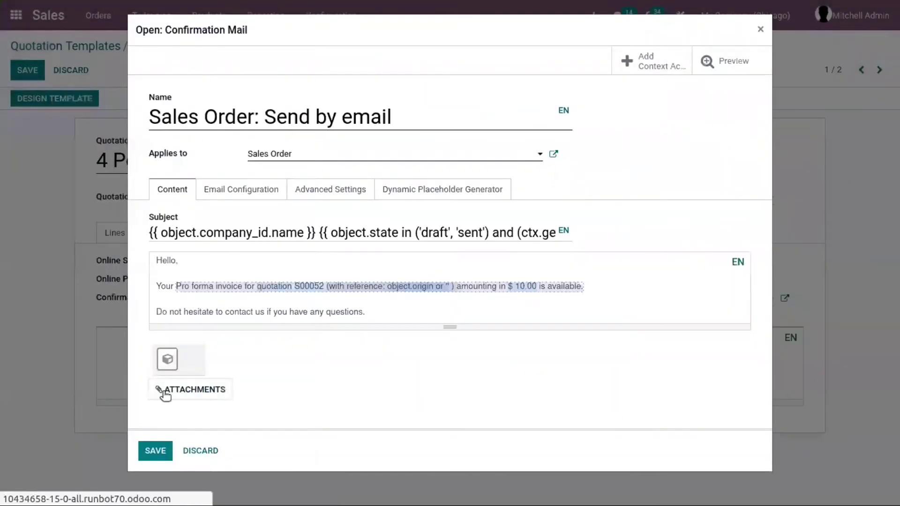
Save the 'Sales Order: Send by email' mail template with its added PDF attachment
click(149, 451)
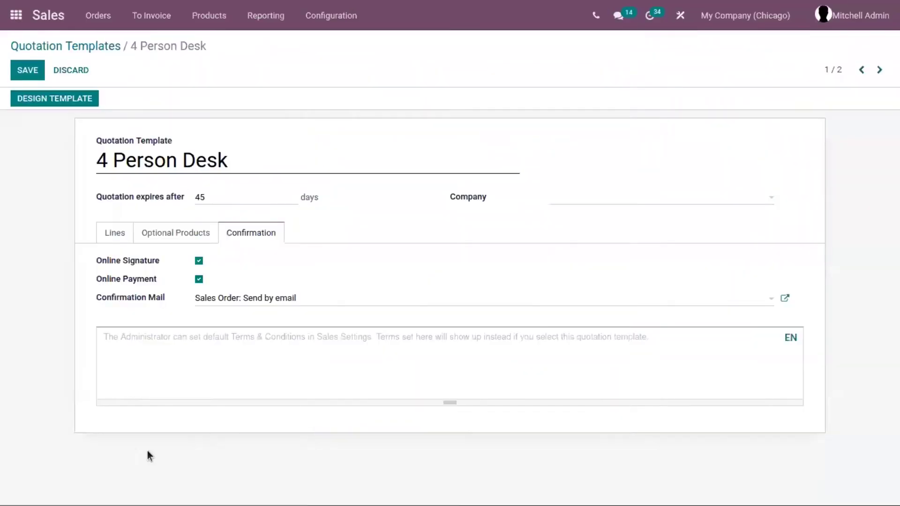
Save the 4 Person Desk template and go to the Quotations list
click(28, 69)
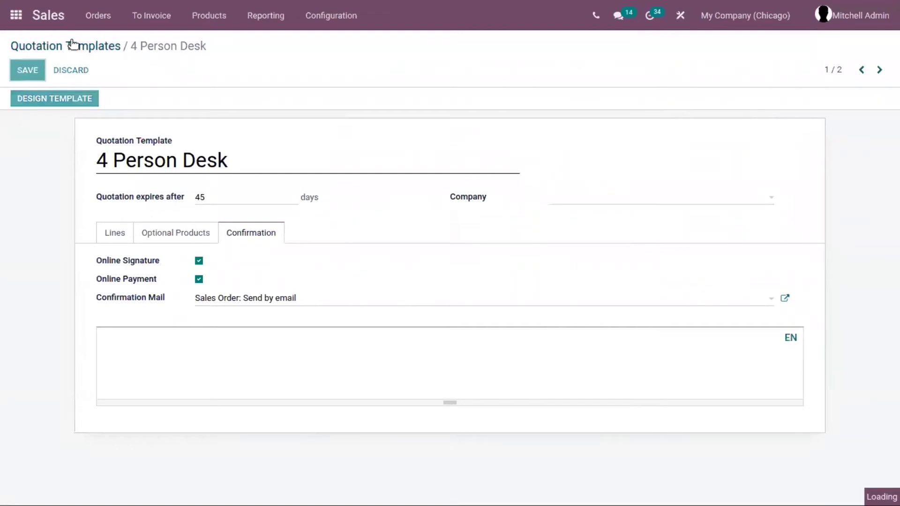
click(98, 16)
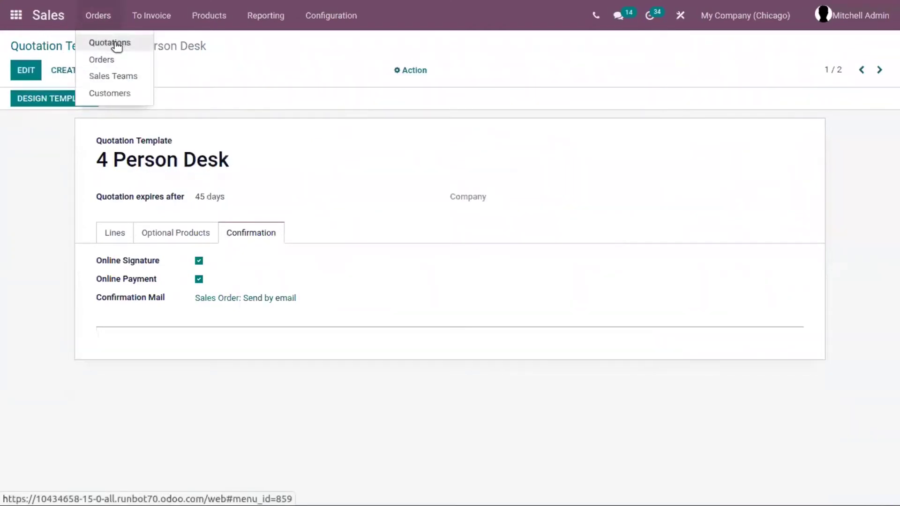
click(119, 60)
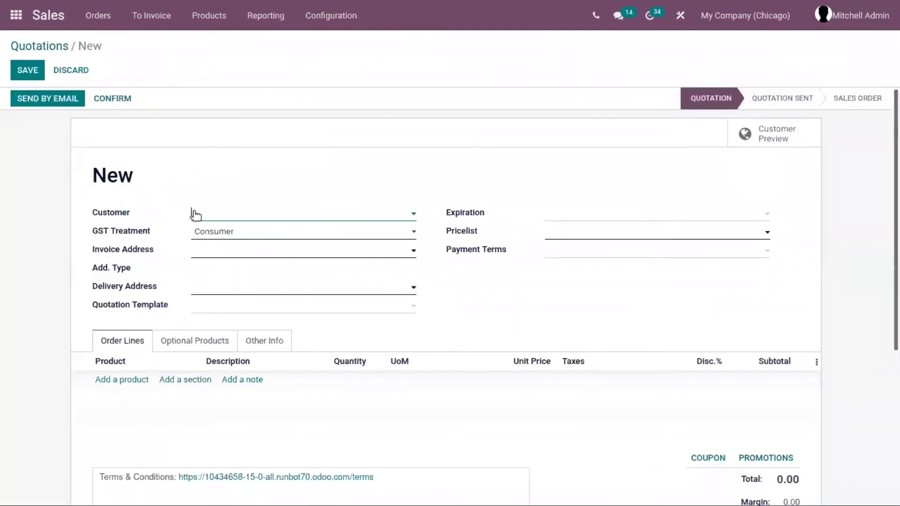
Fill in Deco Addict as customer, apply the 4 Person Desk template, and save
click(196, 215)
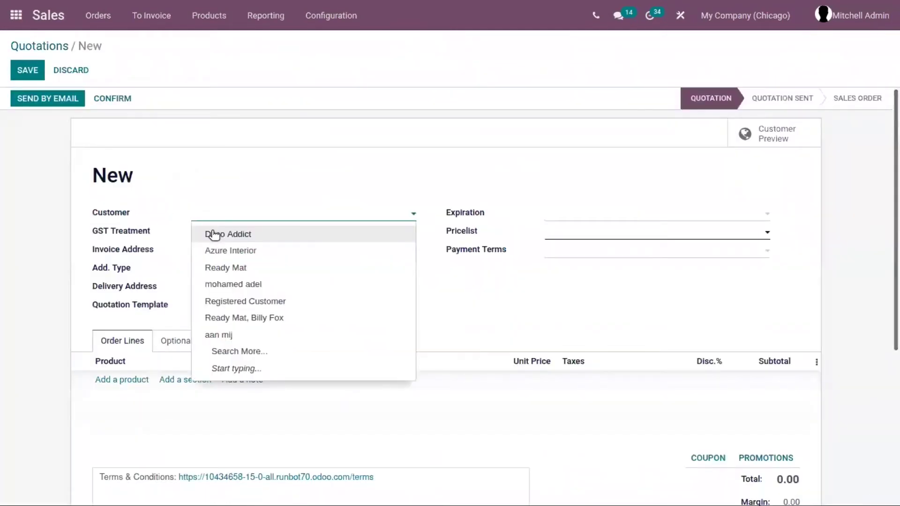
click(225, 236)
click(210, 347)
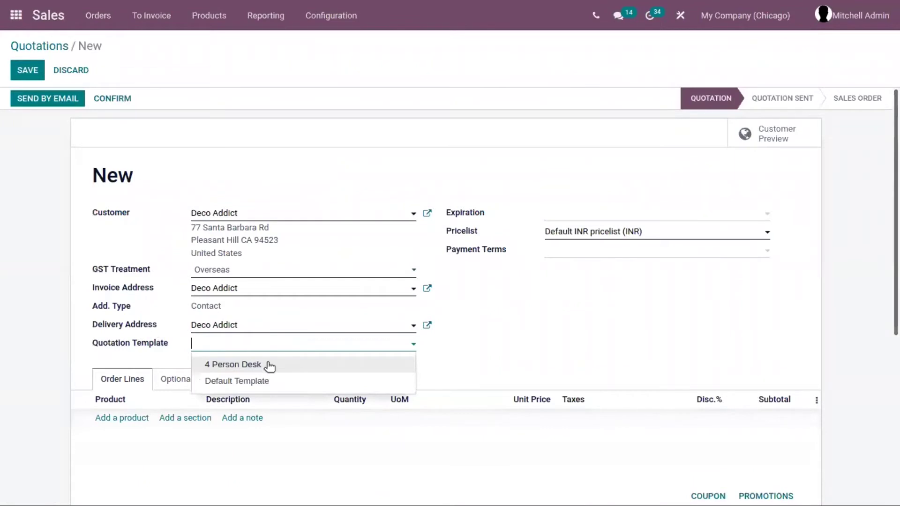
click(226, 367)
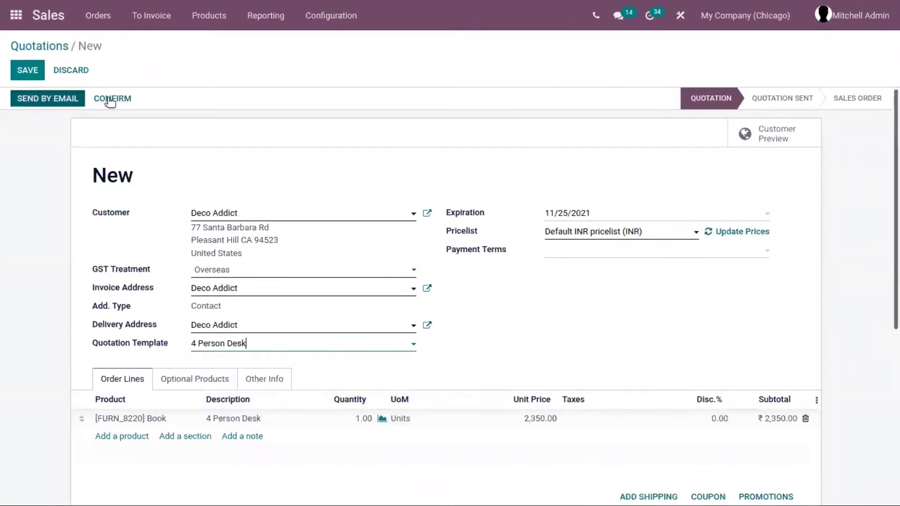
click(31, 69)
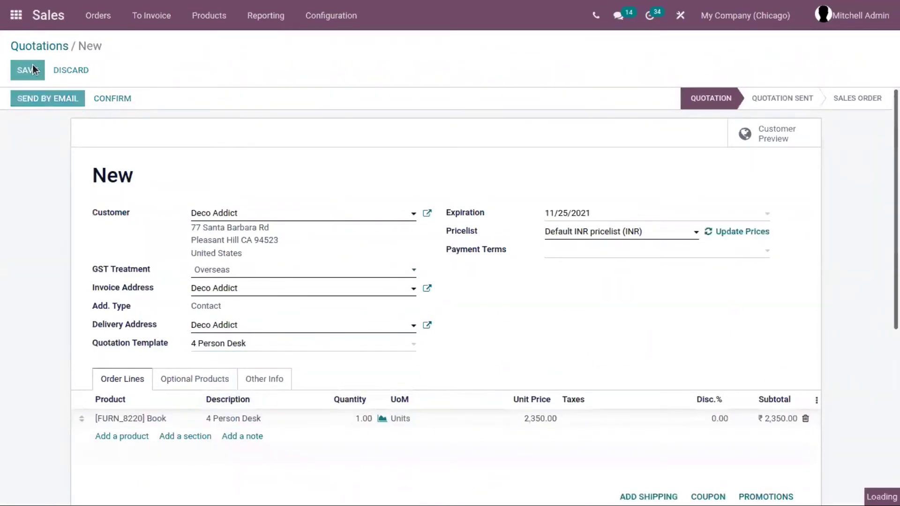
Email quotation S00099 to the customer after checking its email template
click(62, 99)
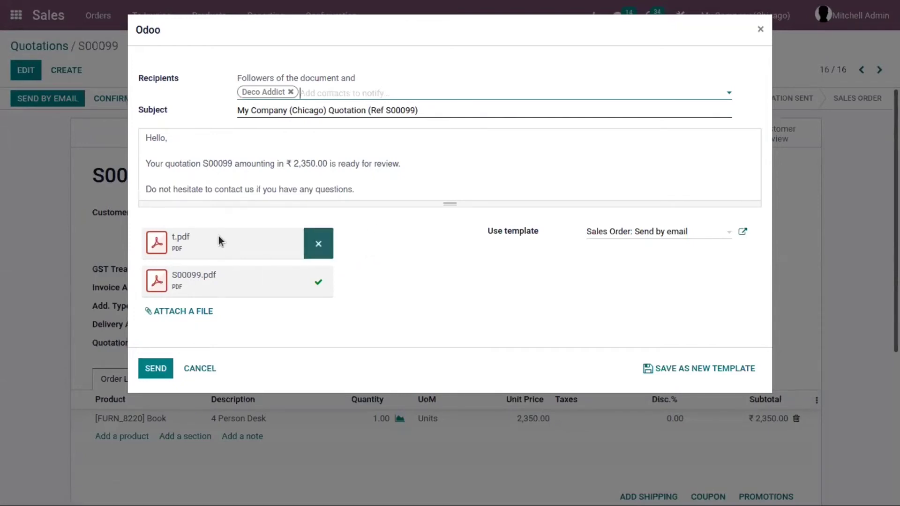
click(743, 232)
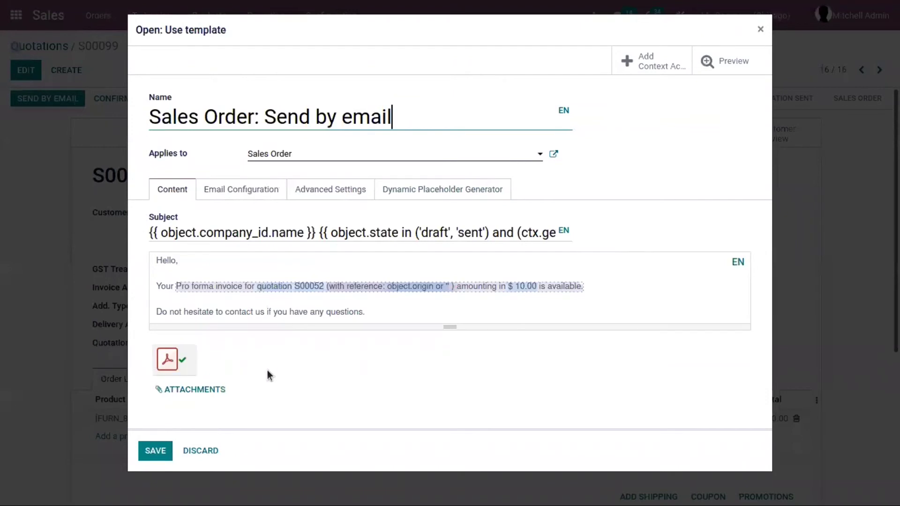
click(760, 30)
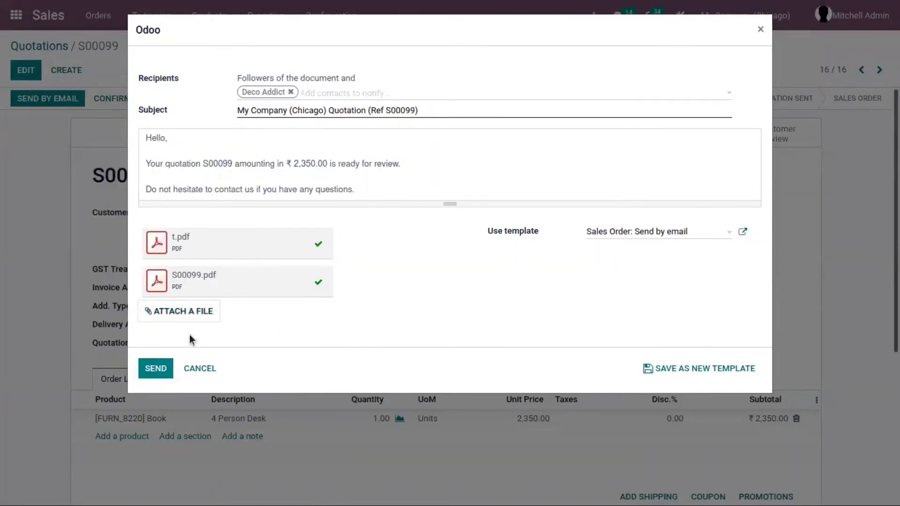
click(157, 370)
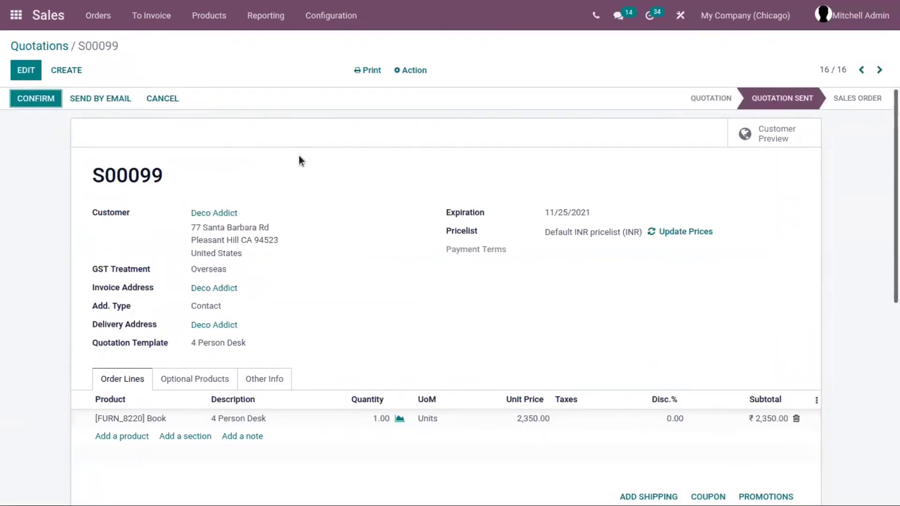
Open the Website app's live homepage and show the + New content options
click(6, 17)
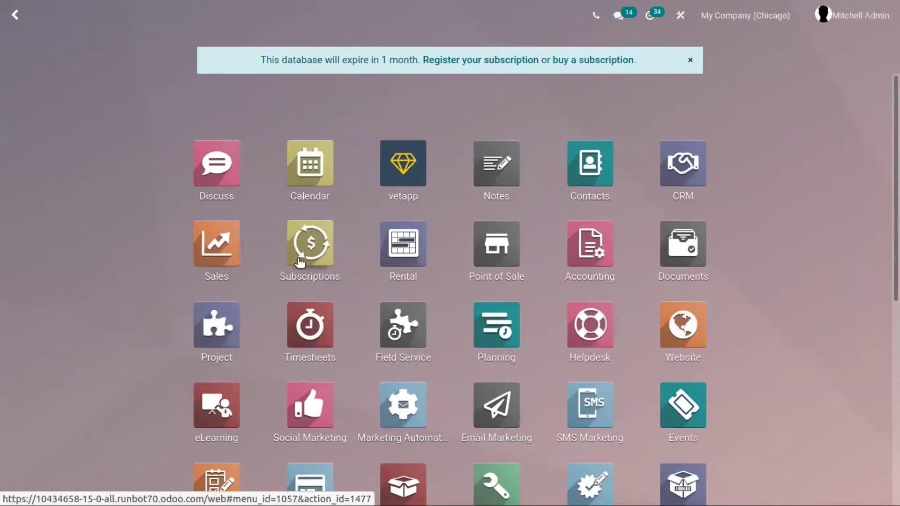
text(we)
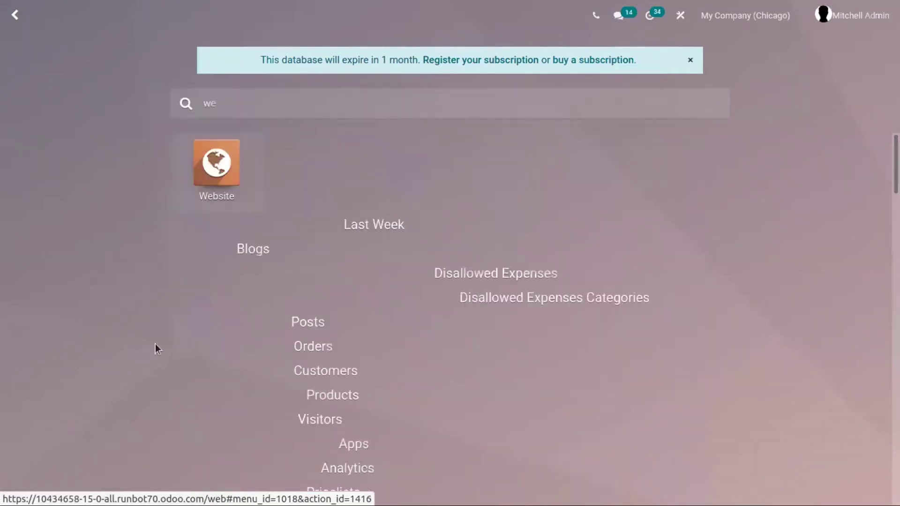
click(212, 169)
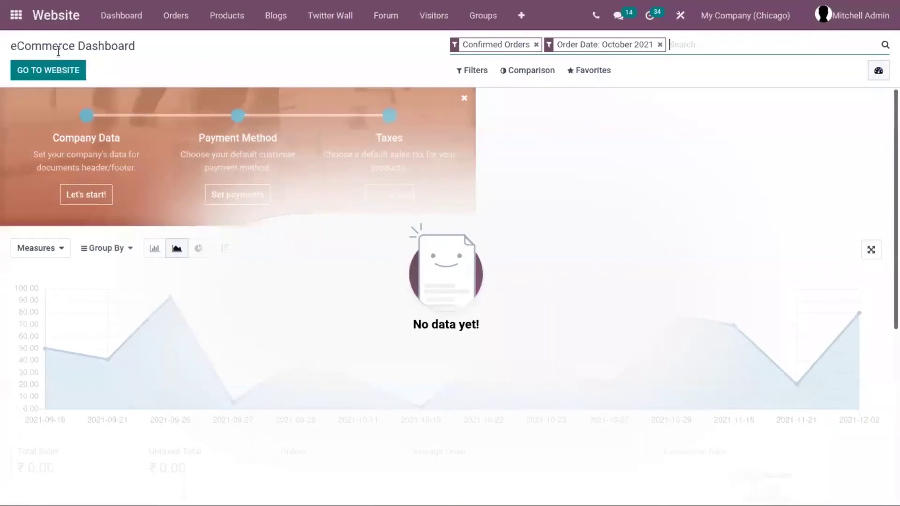
click(51, 71)
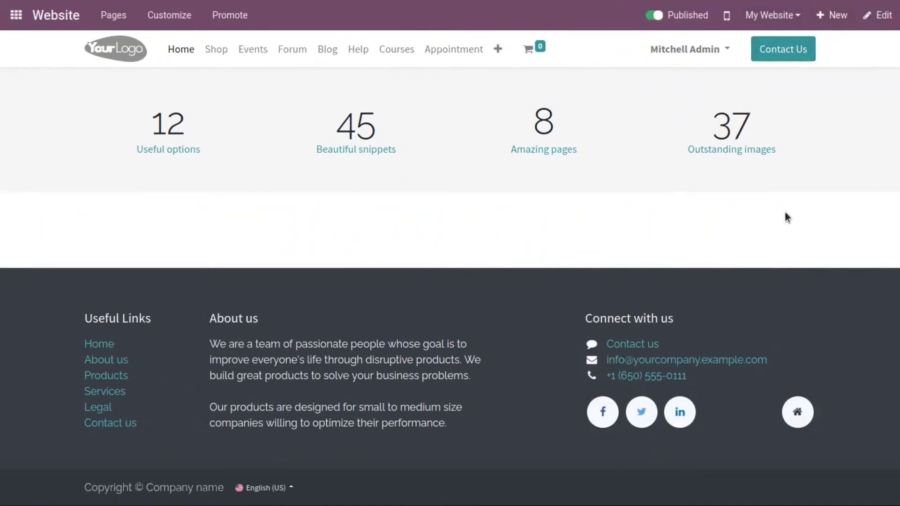
click(829, 17)
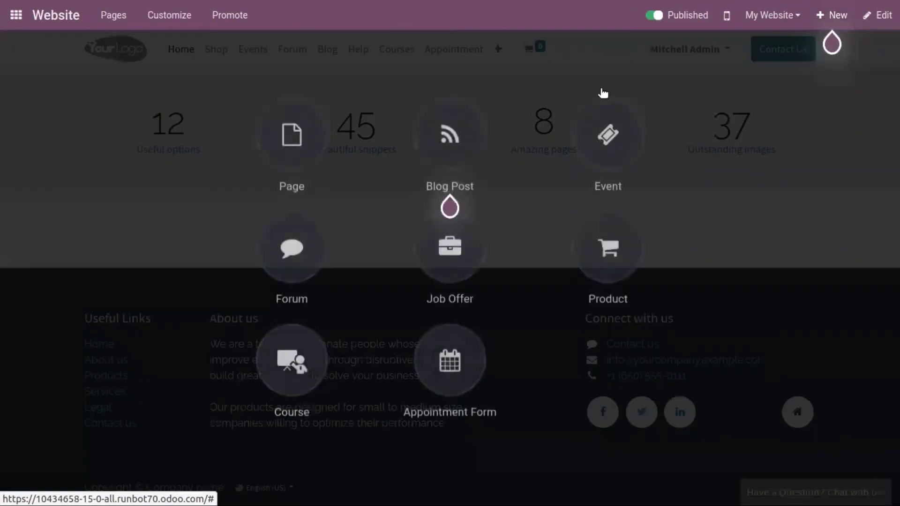
Create a new website page named 'Terms and Conditions'
click(293, 139)
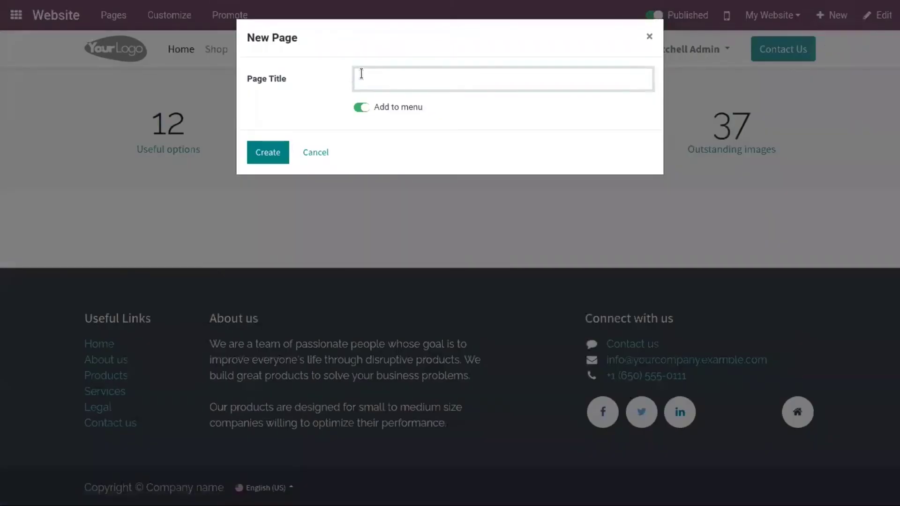
text(Terms and Conditions)
click(286, 149)
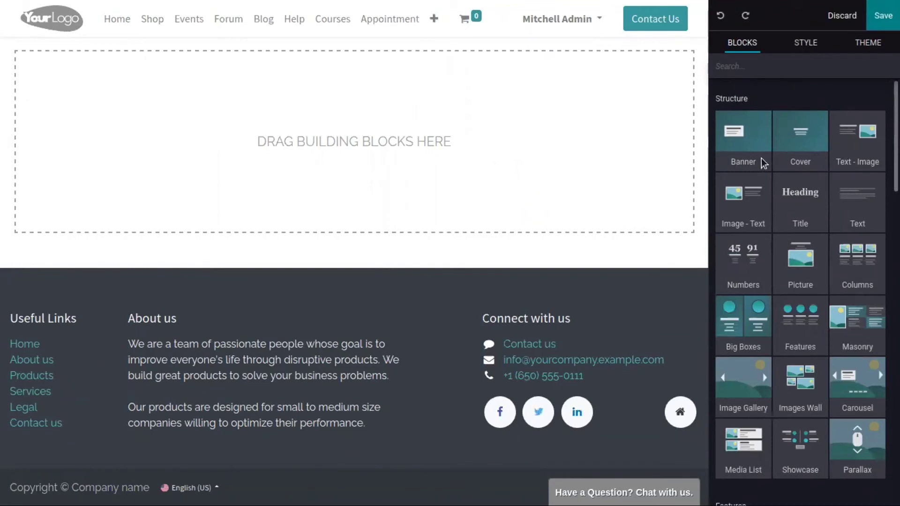
Add a Title block reading 'Terms and Conditions' and set its font size to 24
drag(793, 195, 410, 100)
click(410, 101)
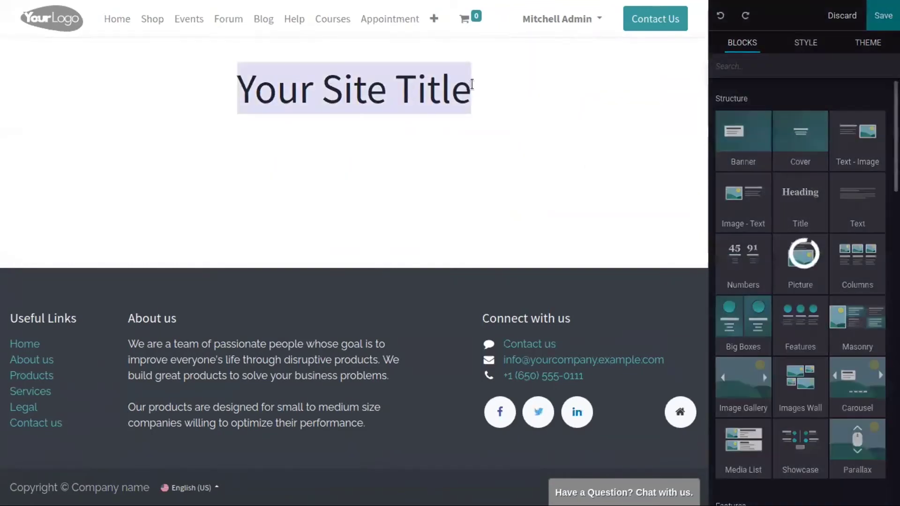
text(Terms )
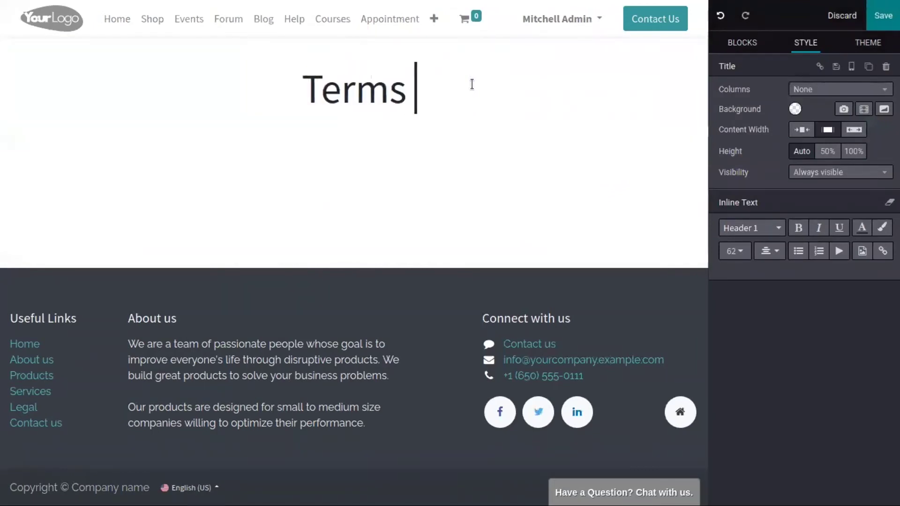
text(and Co)
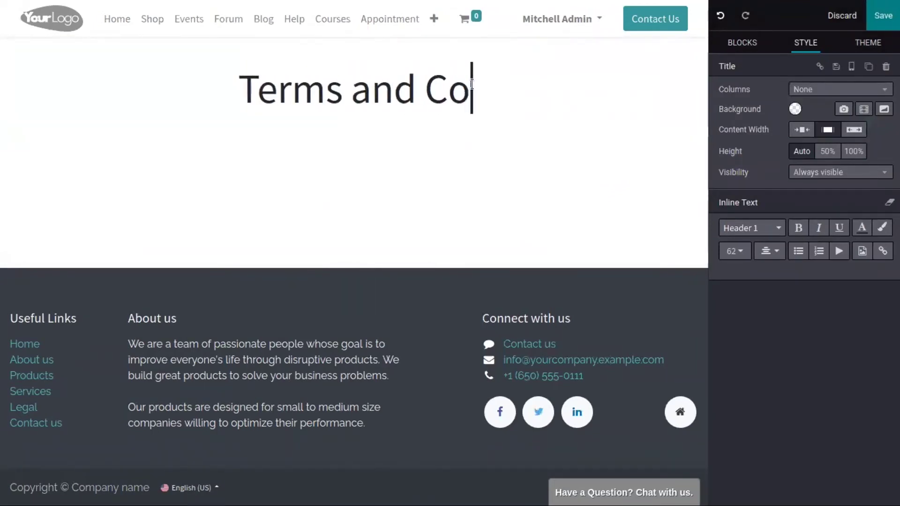
text(nditions)
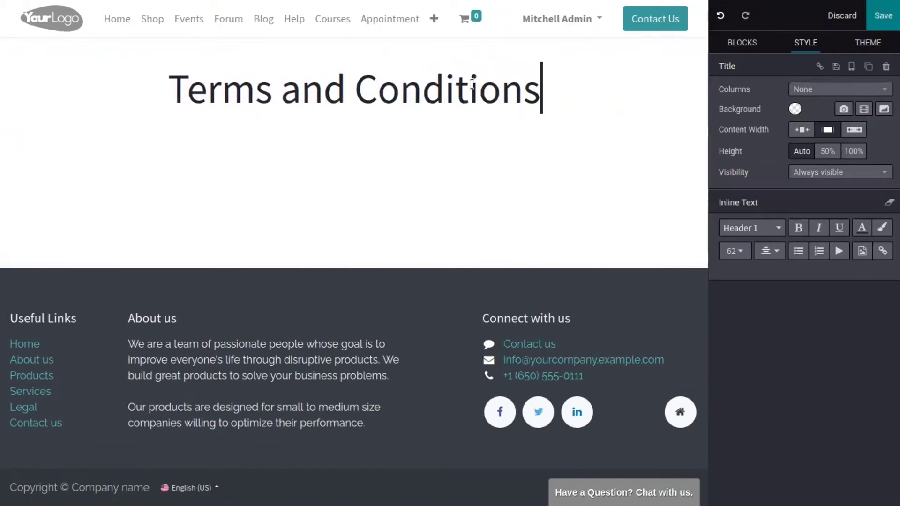
drag(699, 80, 154, 107)
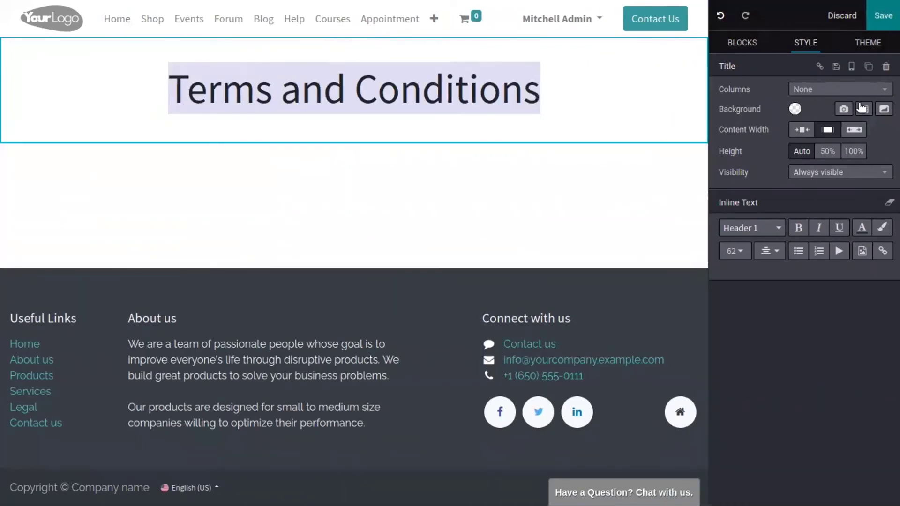
click(734, 252)
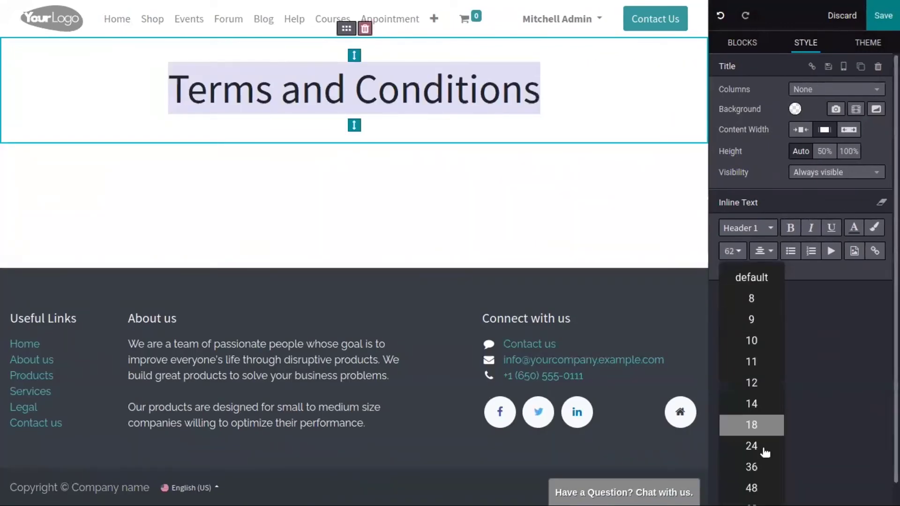
click(754, 467)
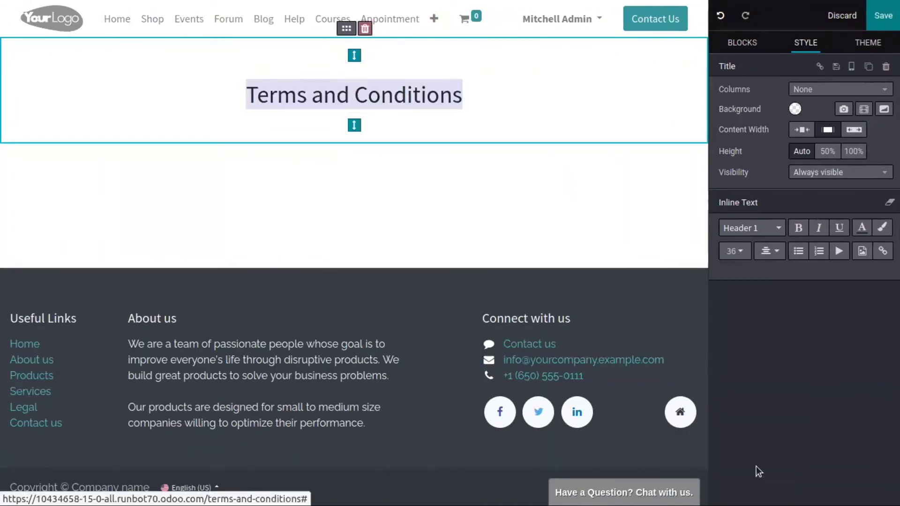
click(732, 252)
click(743, 445)
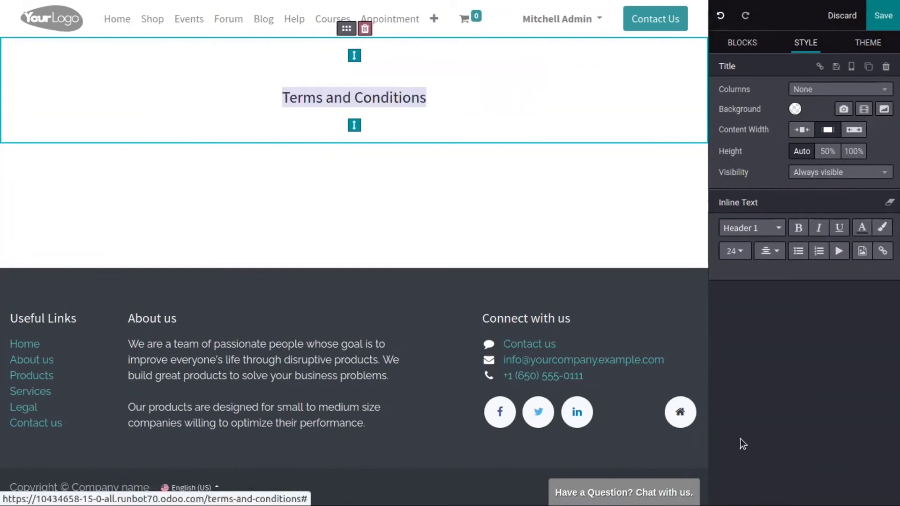
click(448, 97)
click(535, 112)
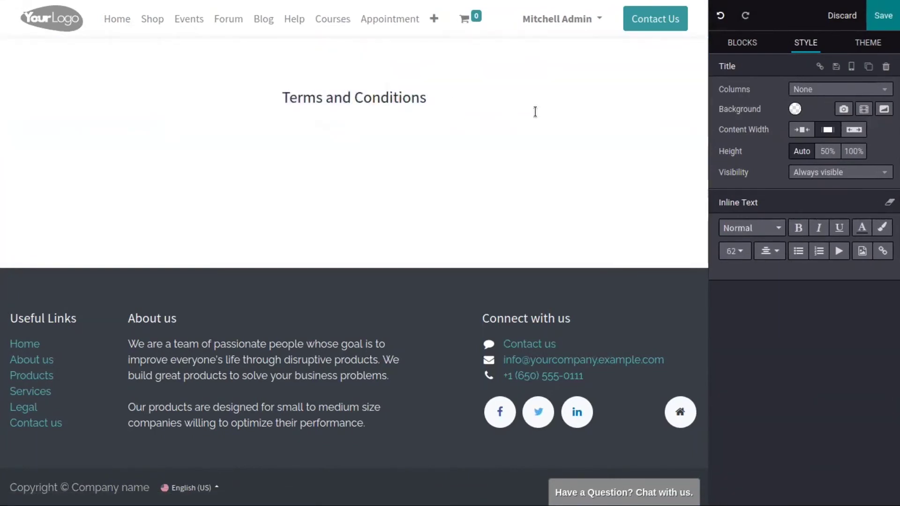
click(742, 41)
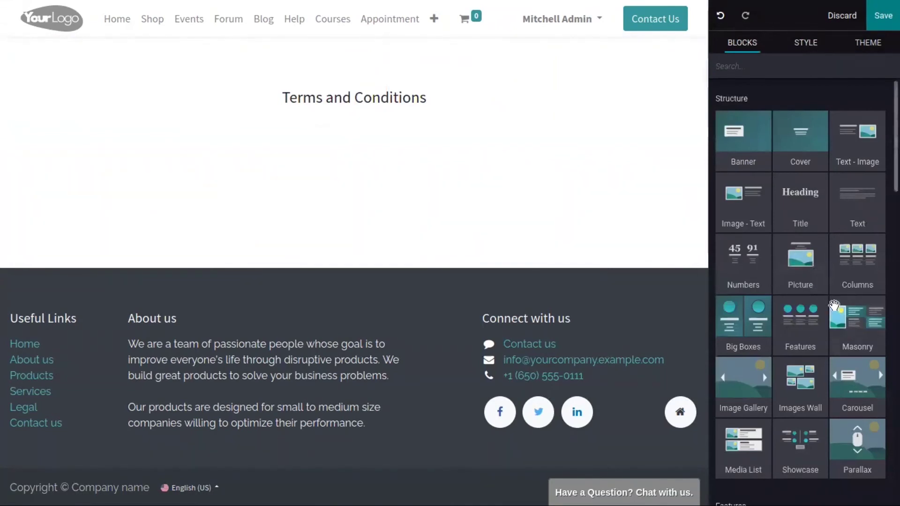
Reduce the title's top padding and delete the blank line and placeholder text
scroll(862, 141, down, 1)
drag(699, 157, 388, 144)
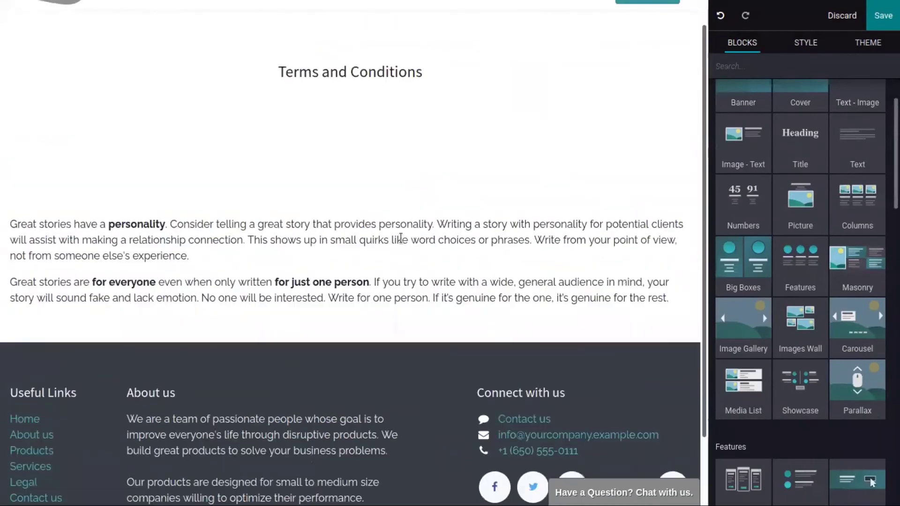
click(347, 167)
drag(320, 104, 332, 10)
click(379, 137)
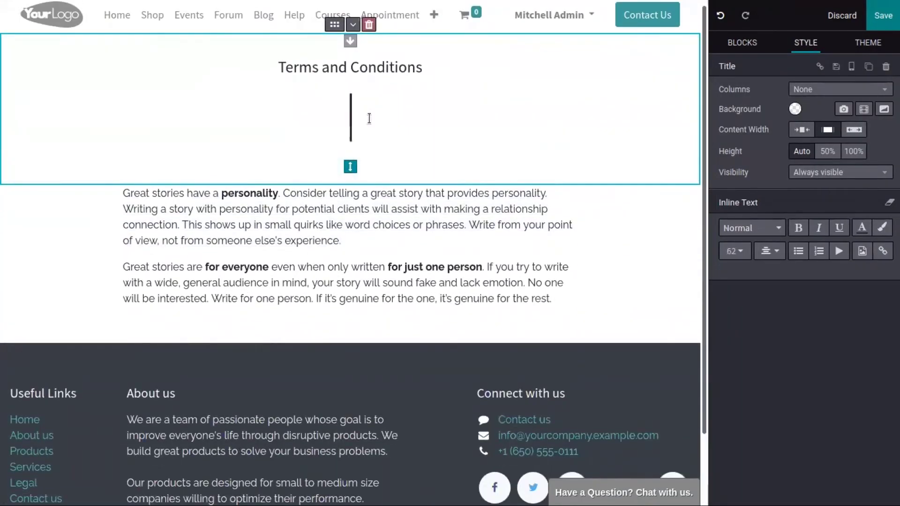
key(BackSpace)
click(336, 156)
click(120, 118)
drag(120, 117, 552, 227)
key(BackSpace)
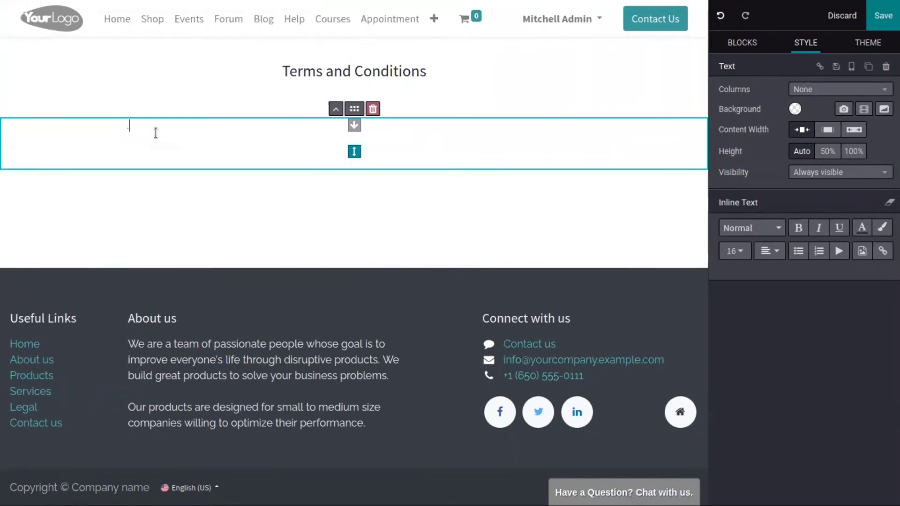
Save the Terms and Conditions page and switch it to Published
click(882, 16)
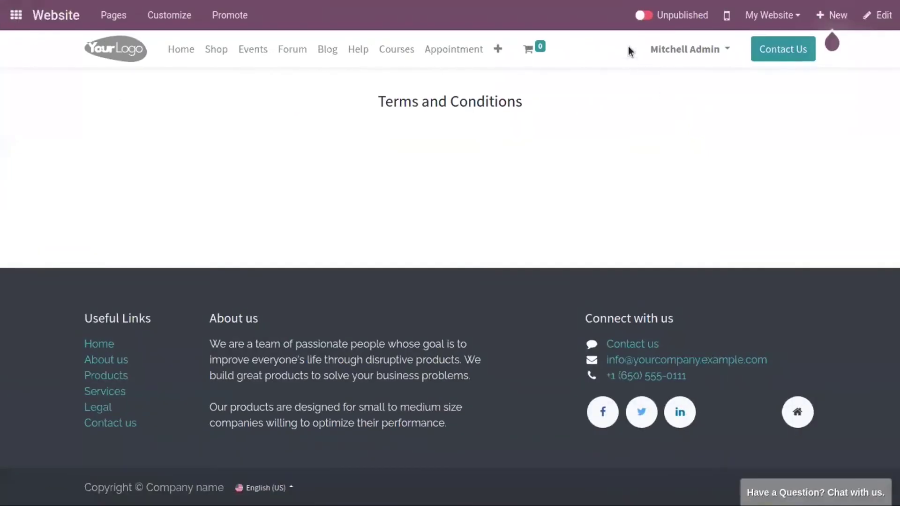
click(643, 15)
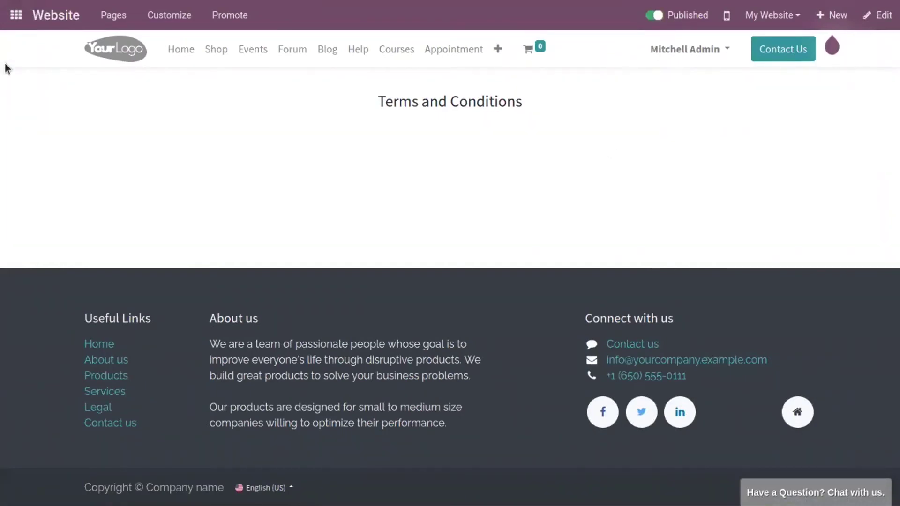
click(16, 15)
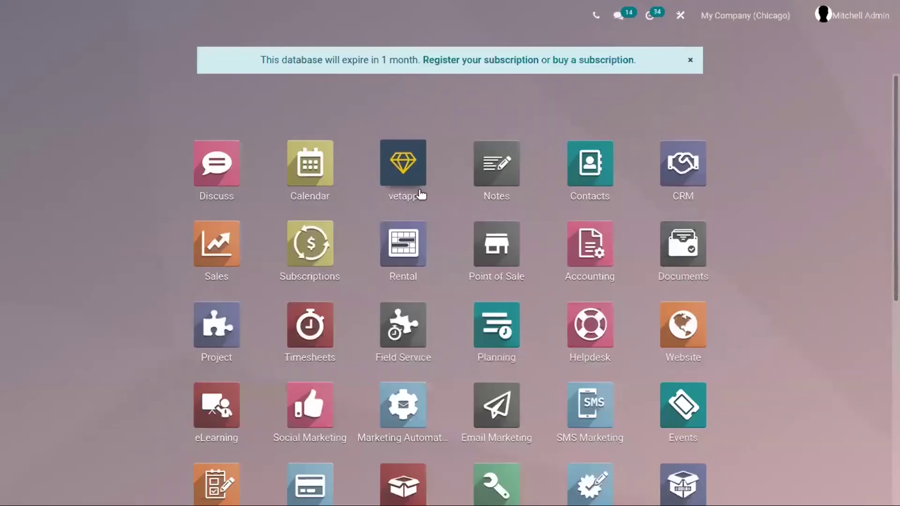
text(se)
click(197, 175)
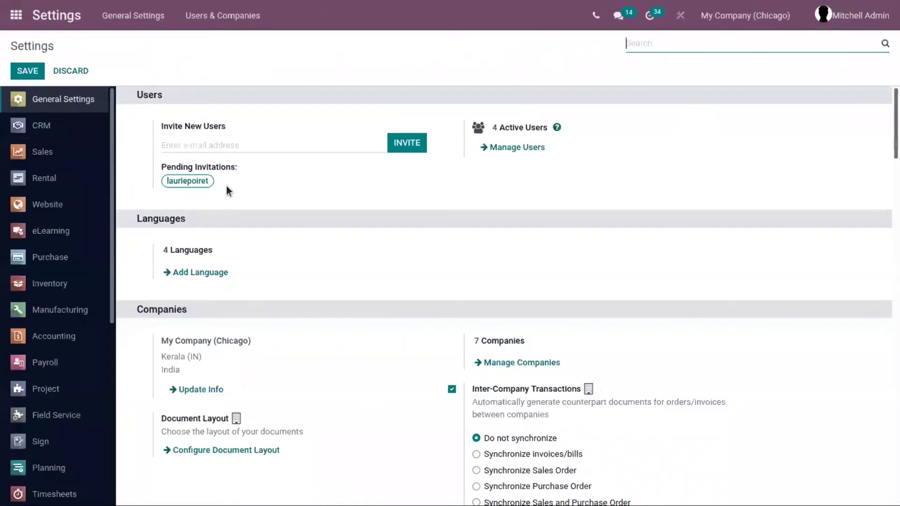
click(650, 48)
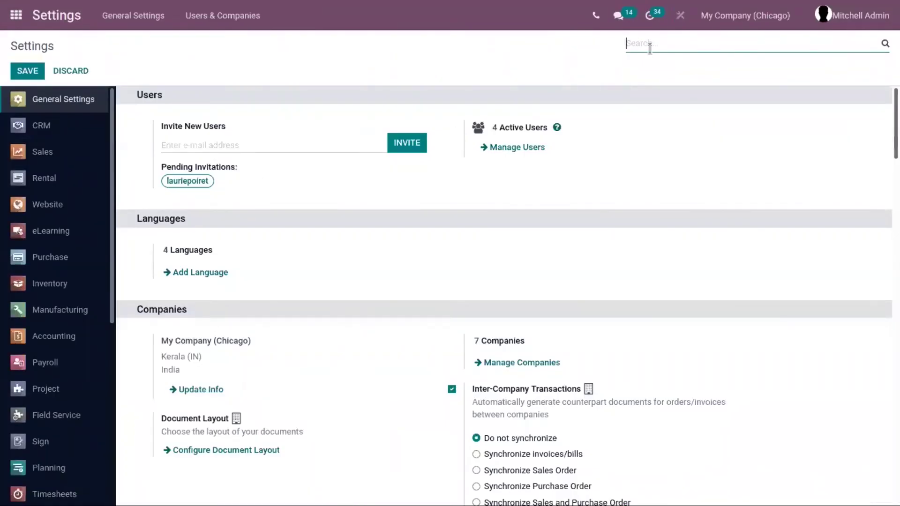
text(lay)
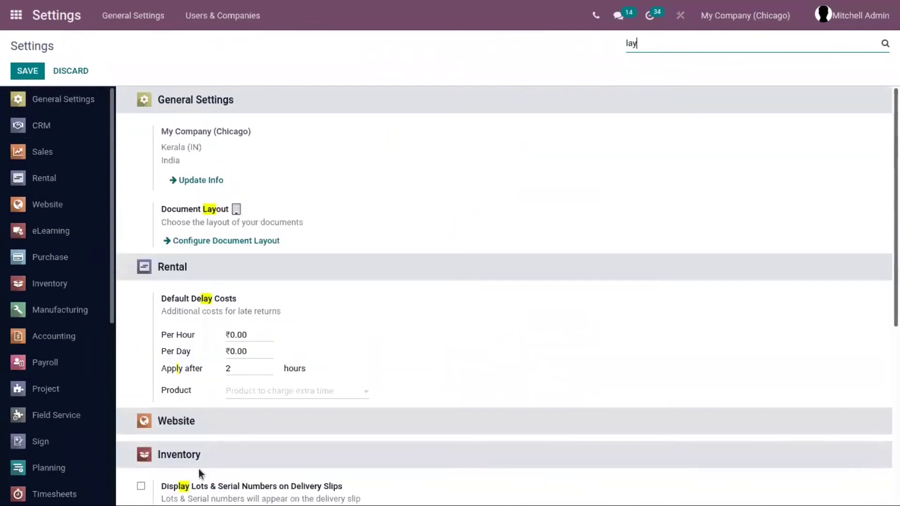
click(227, 240)
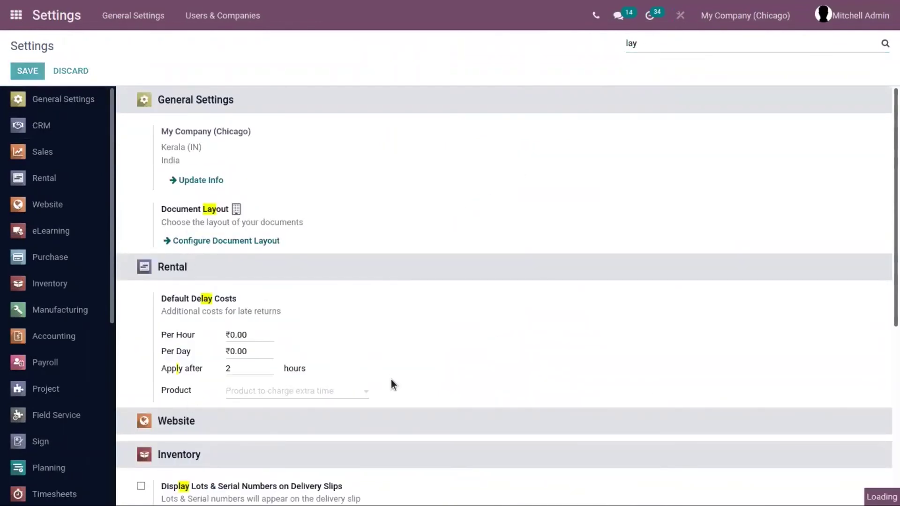
click(257, 243)
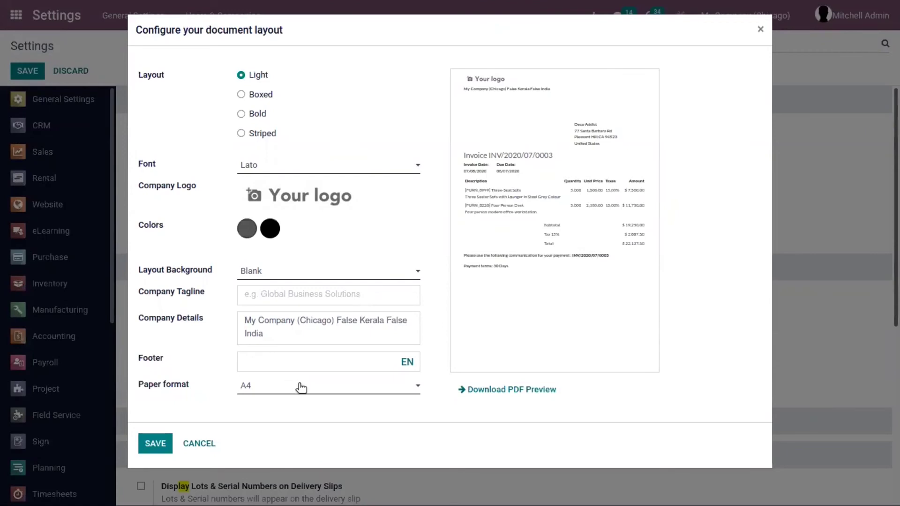
click(264, 366)
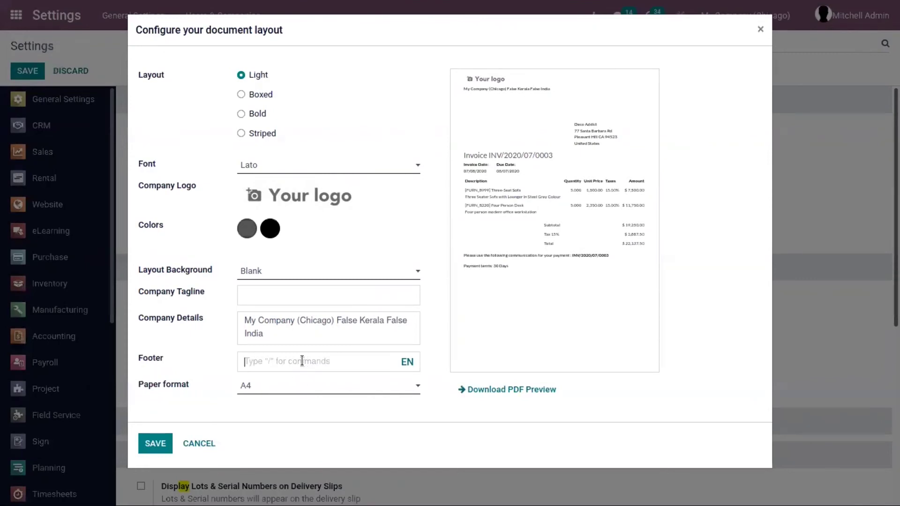
click(198, 445)
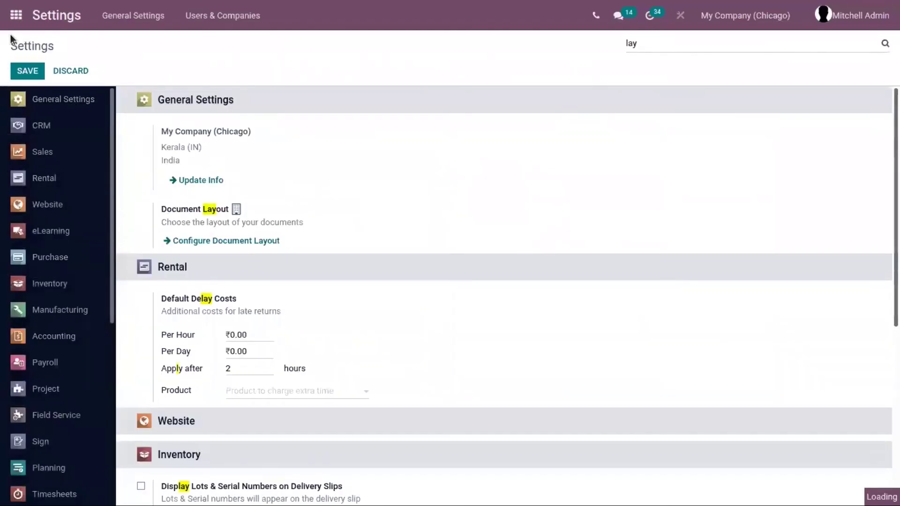
click(18, 14)
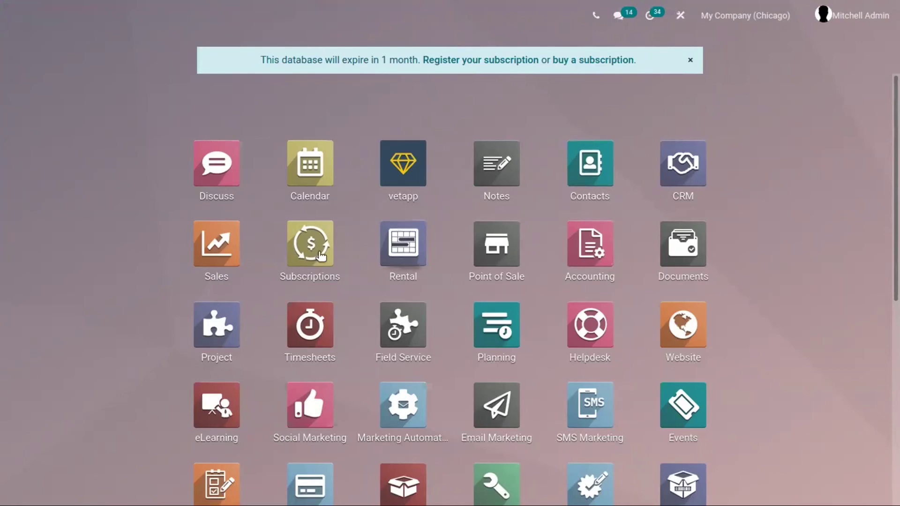
Open the Accounting app's Configuration > Settings
click(214, 239)
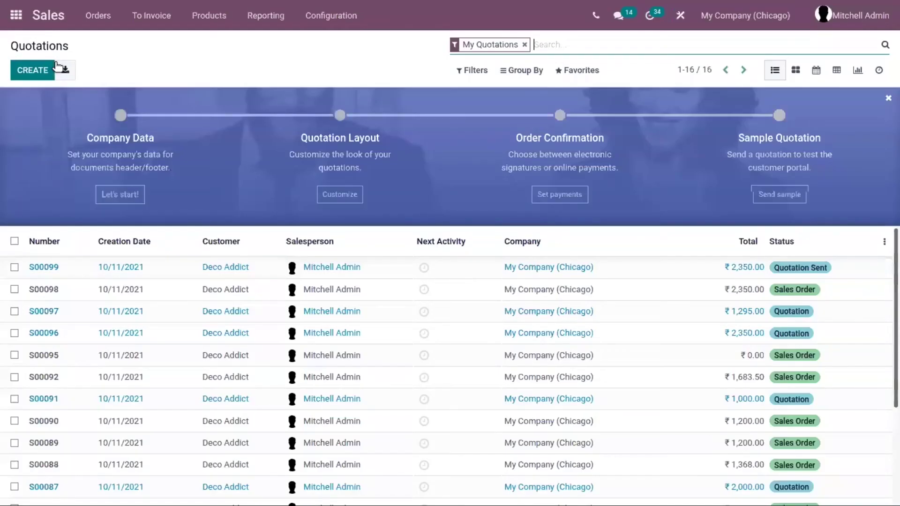
click(16, 15)
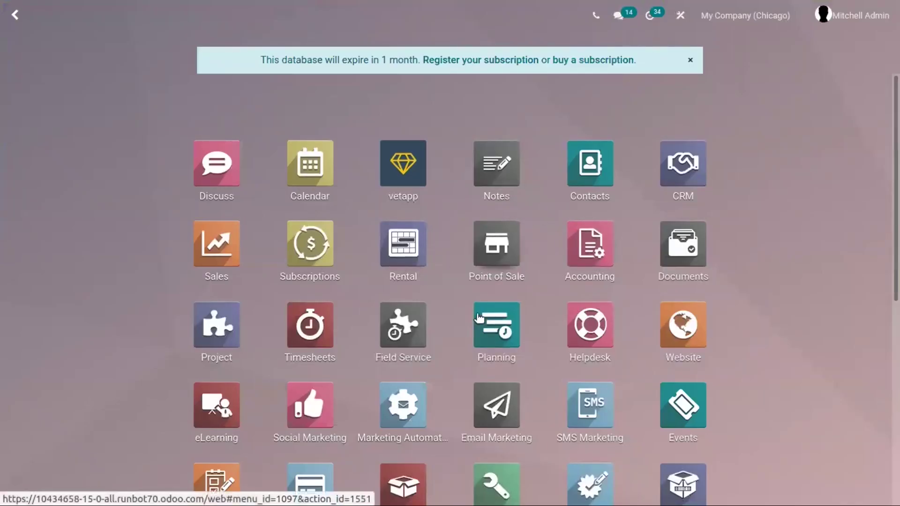
click(593, 258)
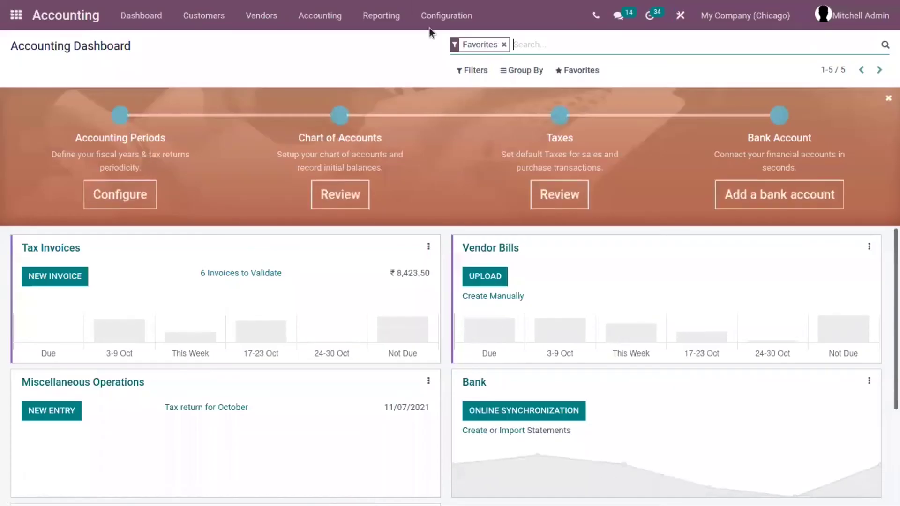
click(446, 16)
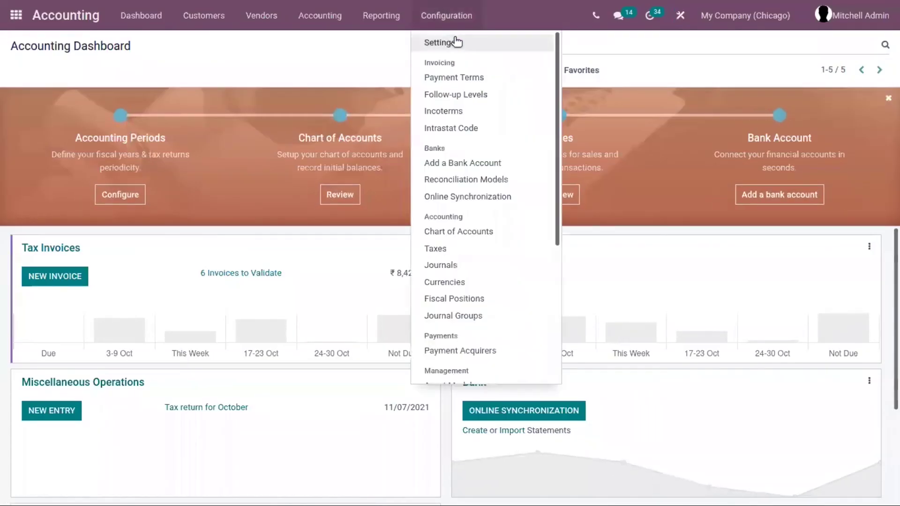
click(455, 39)
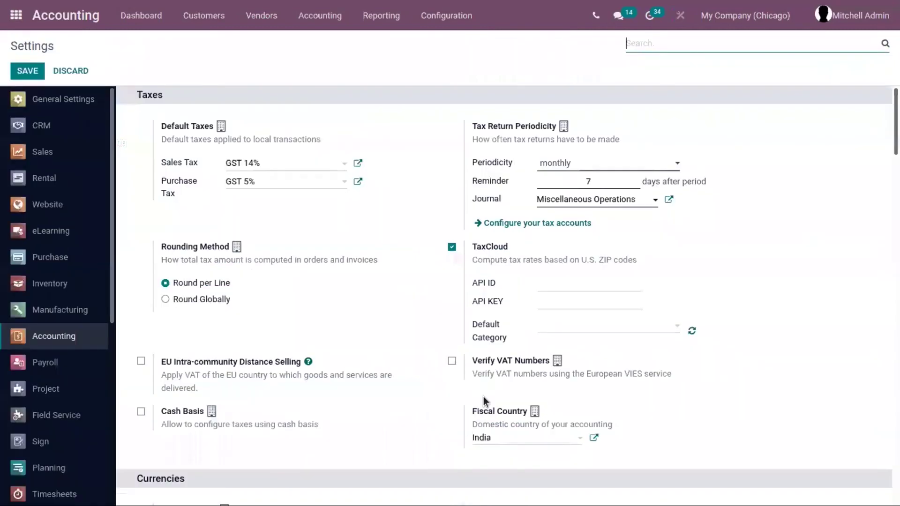
Search settings for 'terms' and preview the Default Terms & Conditions page
text(terms)
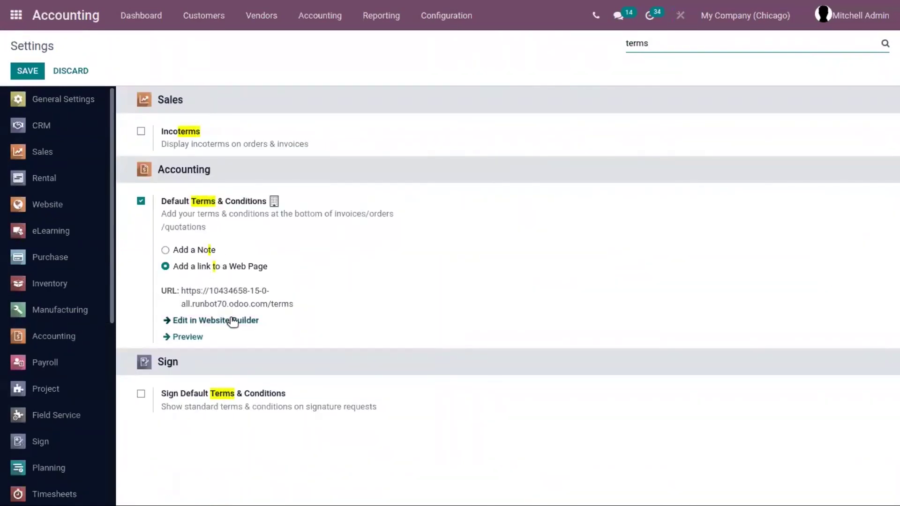
click(202, 322)
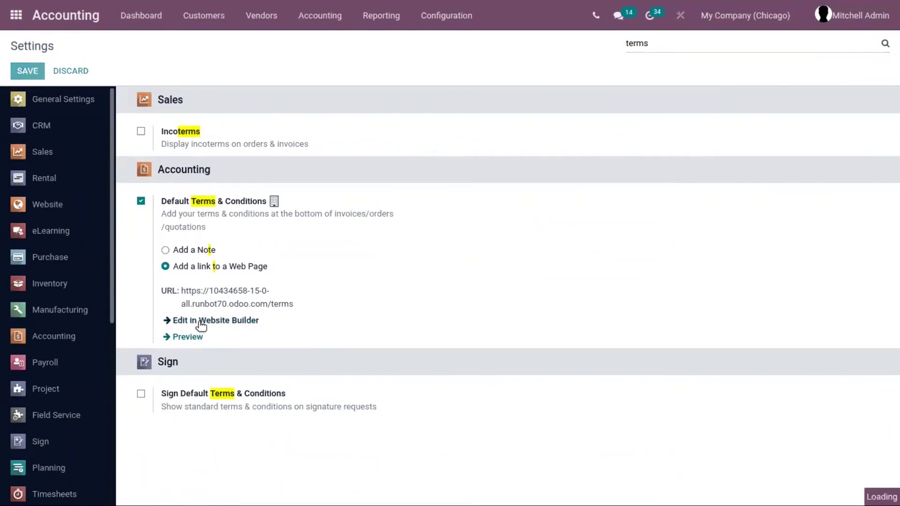
click(241, 339)
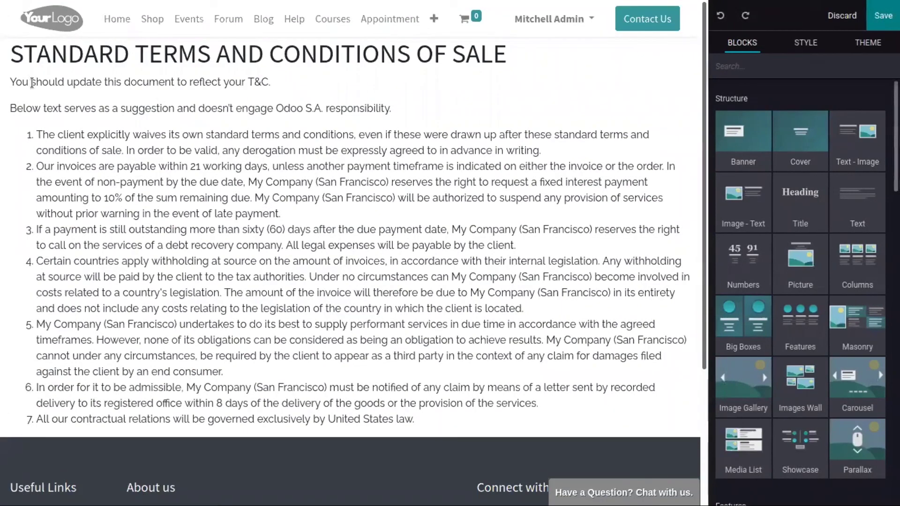
Save the Standard Terms and Conditions of Sale page unchanged and return to the apps menu
scroll(478, 297, down, 3)
scroll(562, 211, up, 3)
click(308, 214)
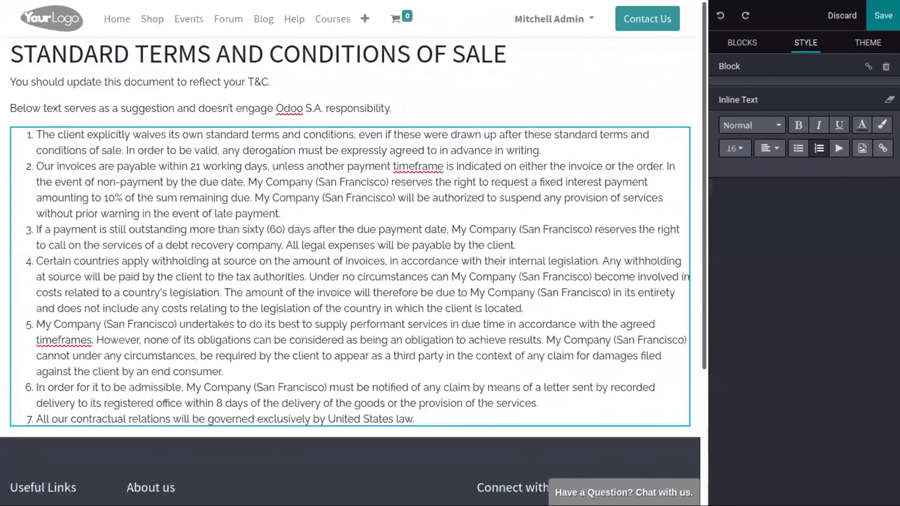
click(883, 16)
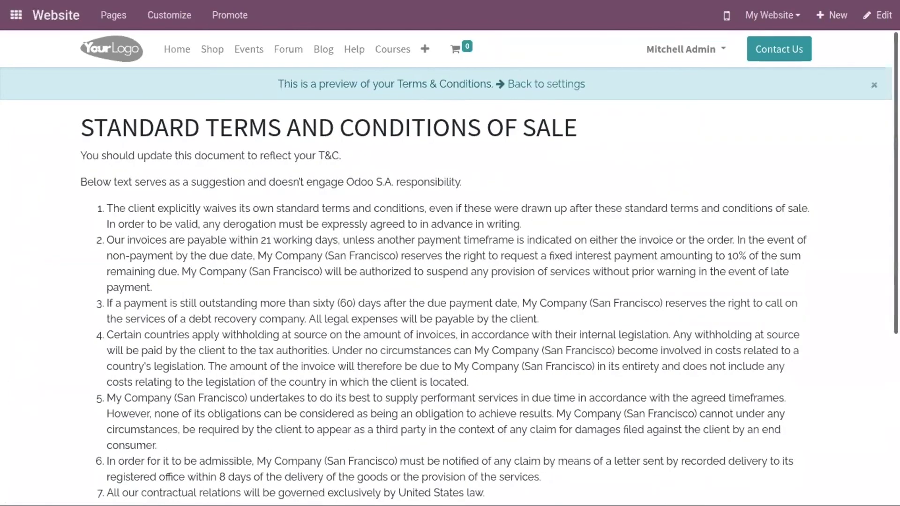
click(11, 14)
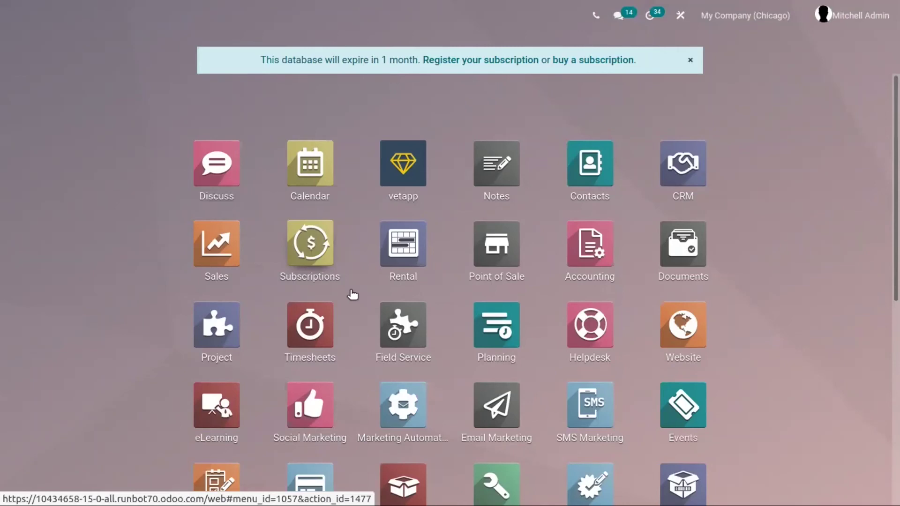